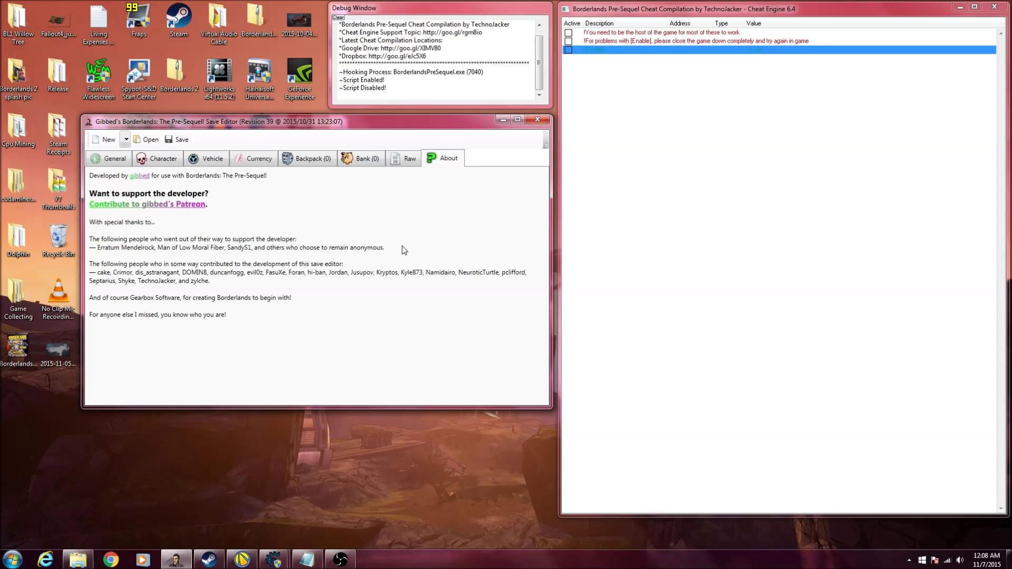
Open Save0006.sav in the Pre-Sequel save editor.
left_click(154, 141)
double_click(216, 204)
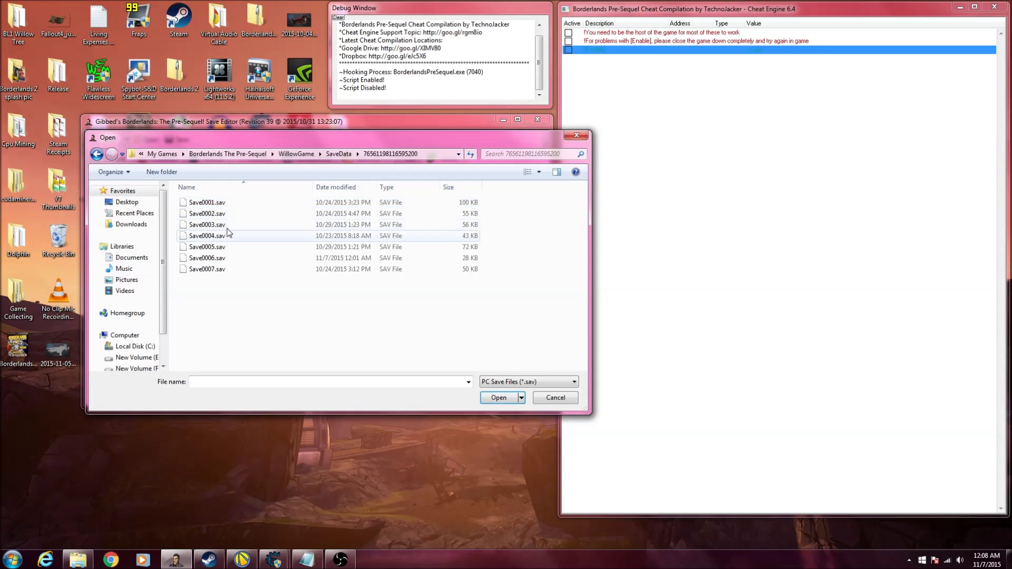
left_click(205, 259)
left_click(494, 397)
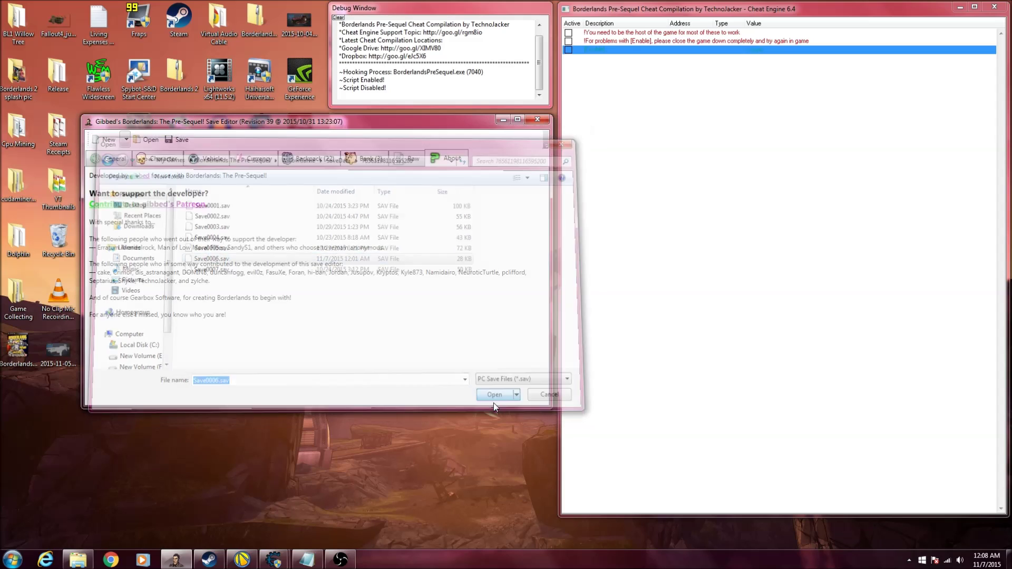
Review the level 21 Jack character details, then show the 22-item backpack.
left_click(161, 159)
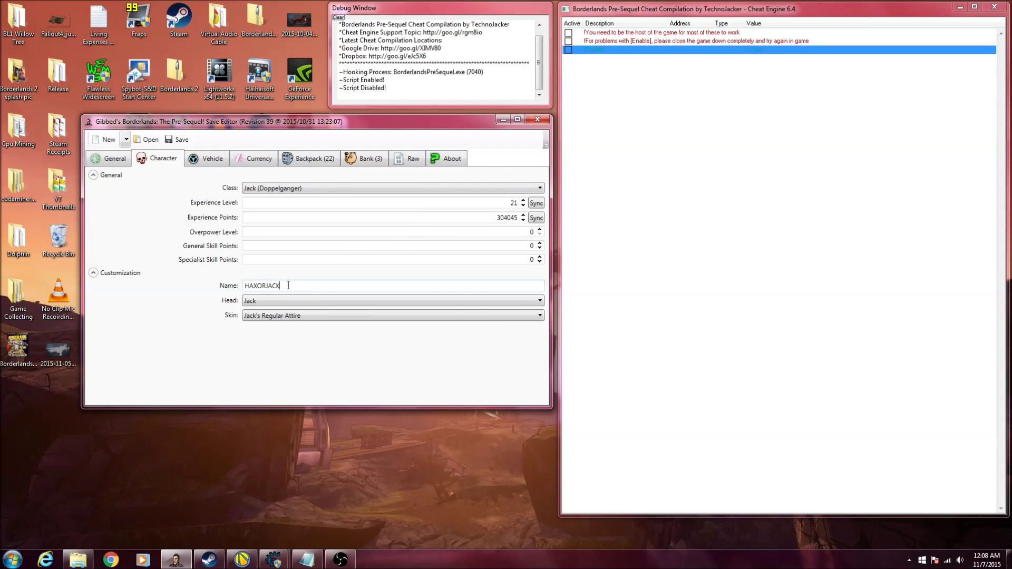
left_click_drag(288, 285, 232, 288)
left_click(320, 164)
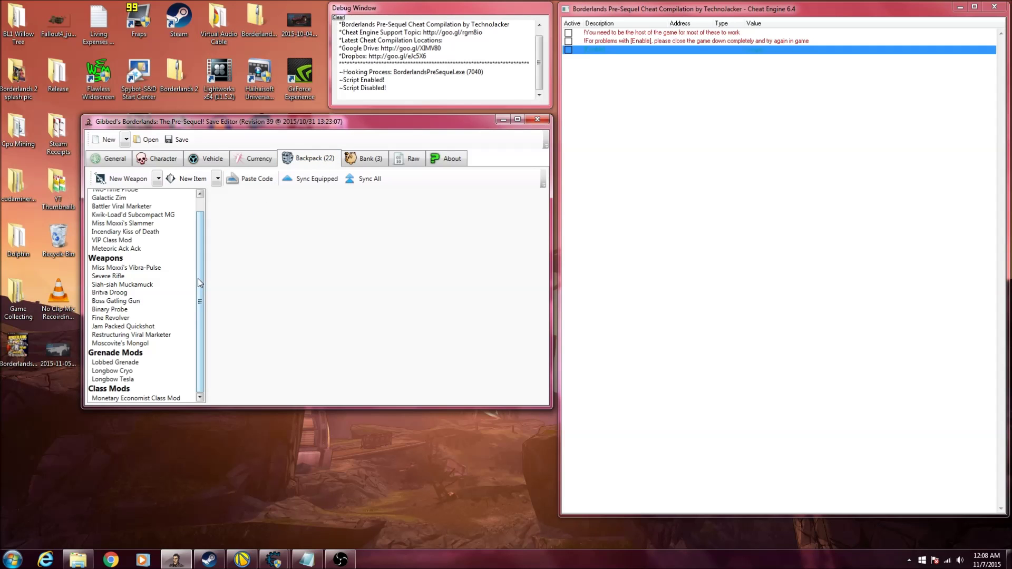
scroll(197, 280, "up", 1)
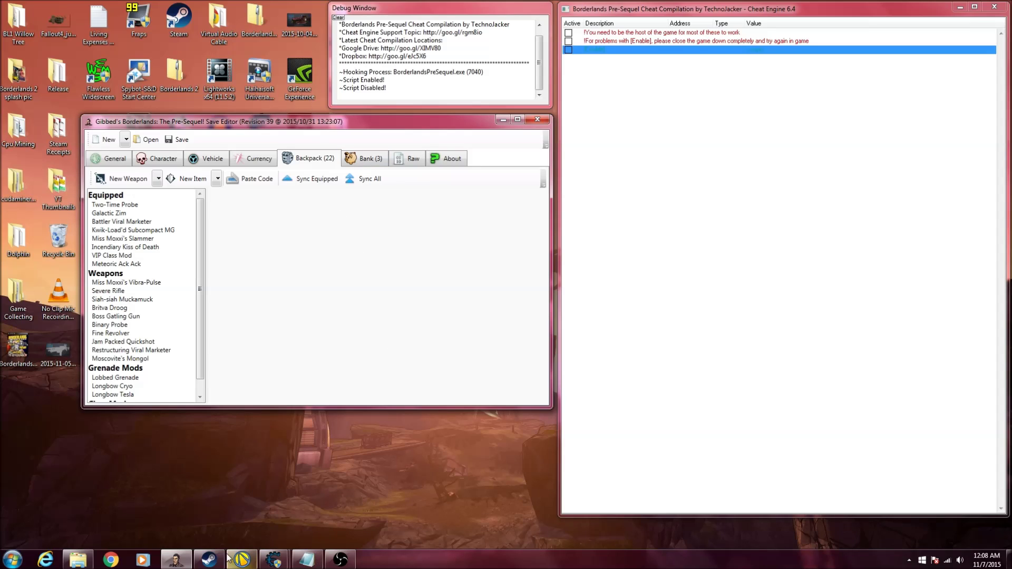
Copy The Jericho (Enforceable Bullpup) BLOZ code from the Notepad weapon backups.
left_click(306, 559)
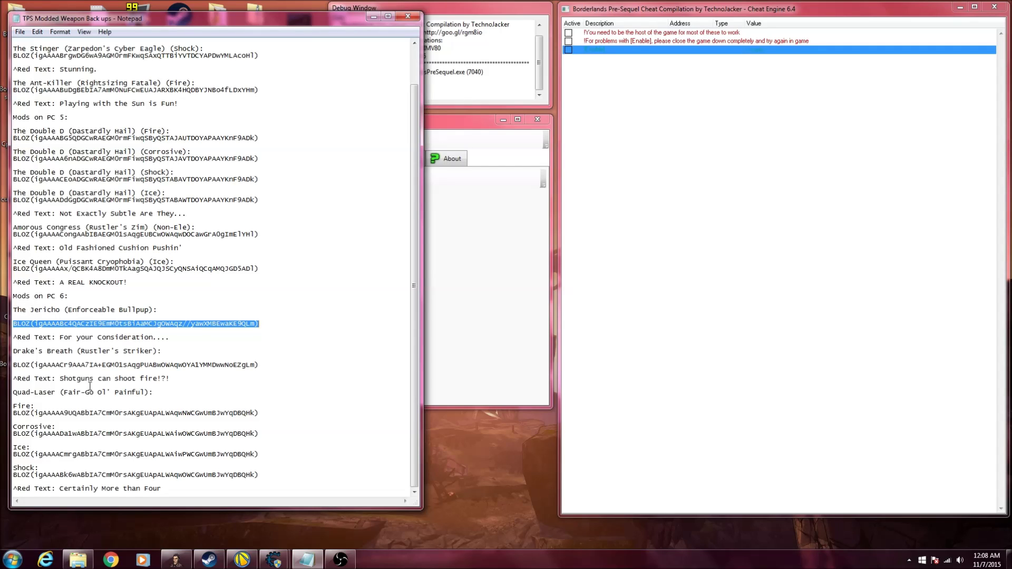
left_click(211, 330)
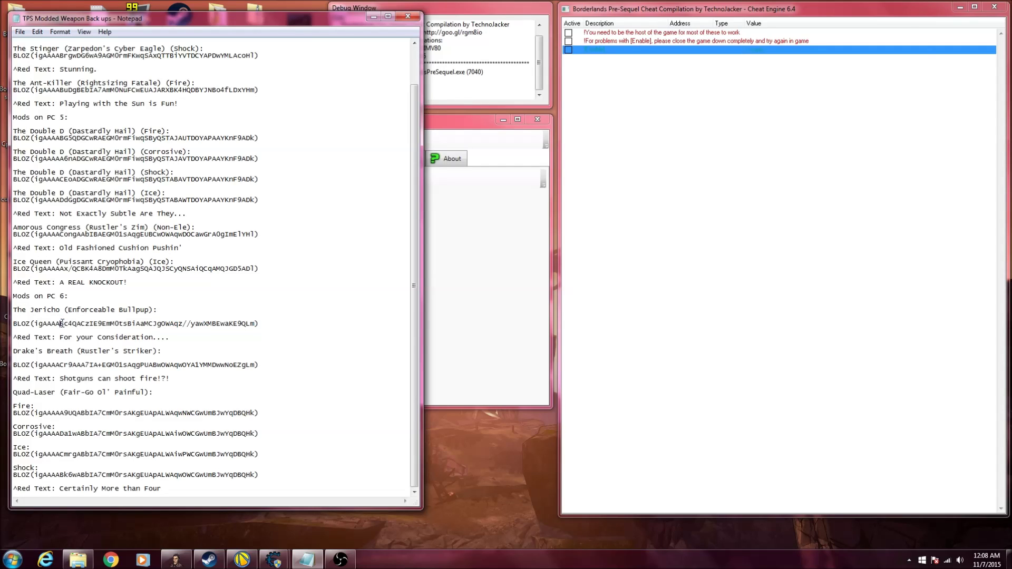
left_click_drag(268, 326, 15, 321)
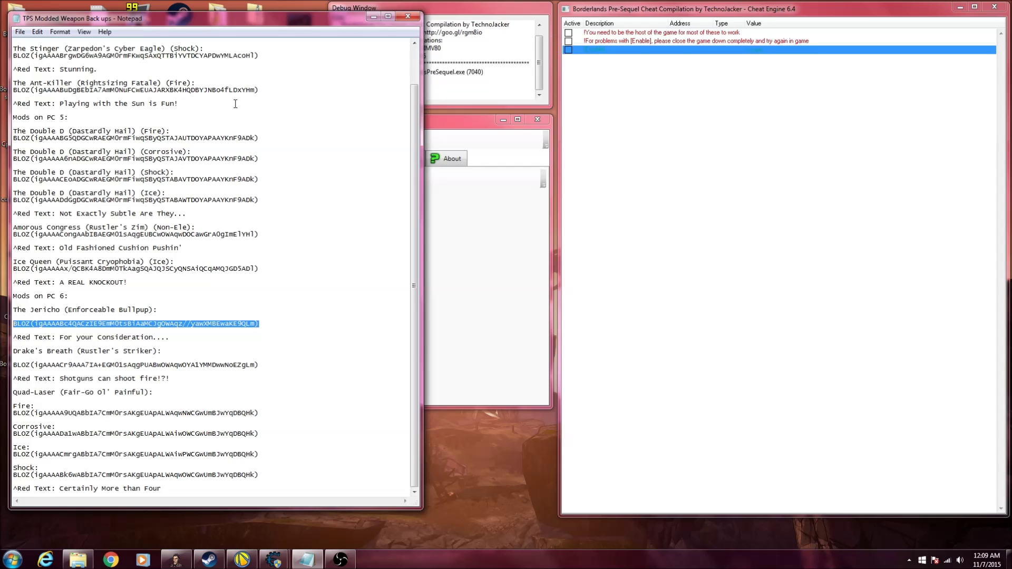
left_click(373, 17)
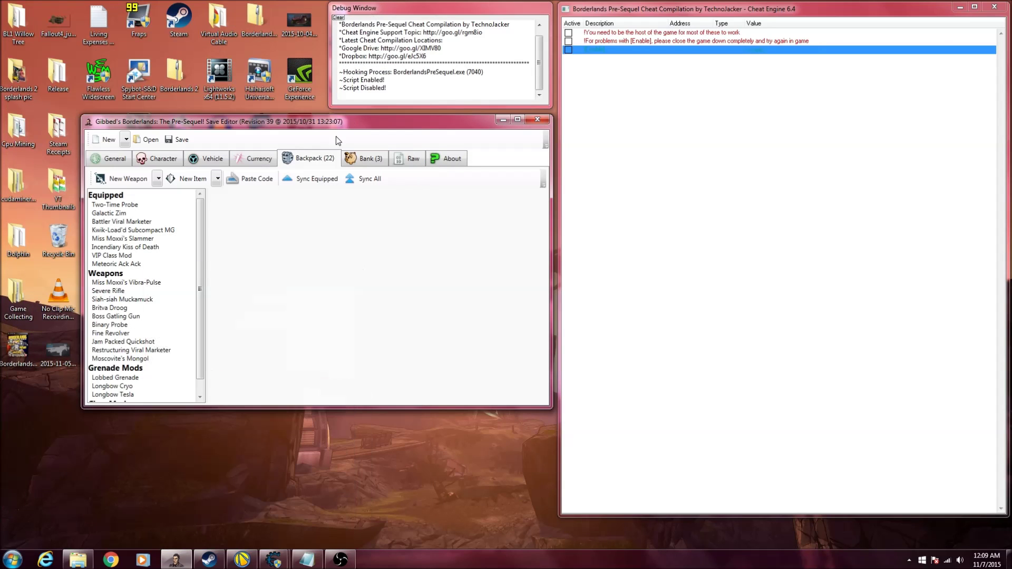
Paste the Enforceable Bullpup into the backpack and sync all items to level 21.
left_click(255, 181)
left_click(147, 365)
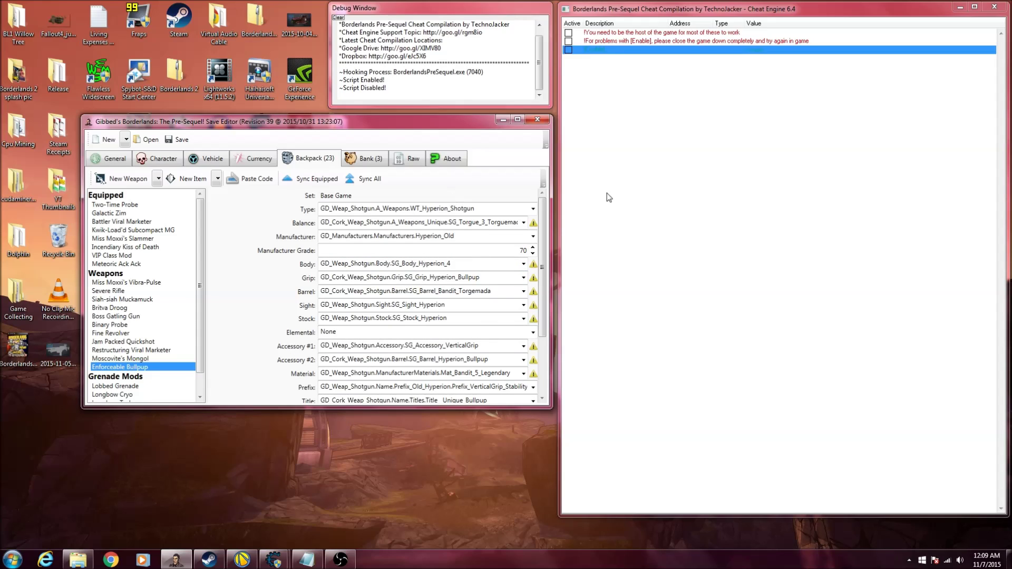
left_click(174, 160)
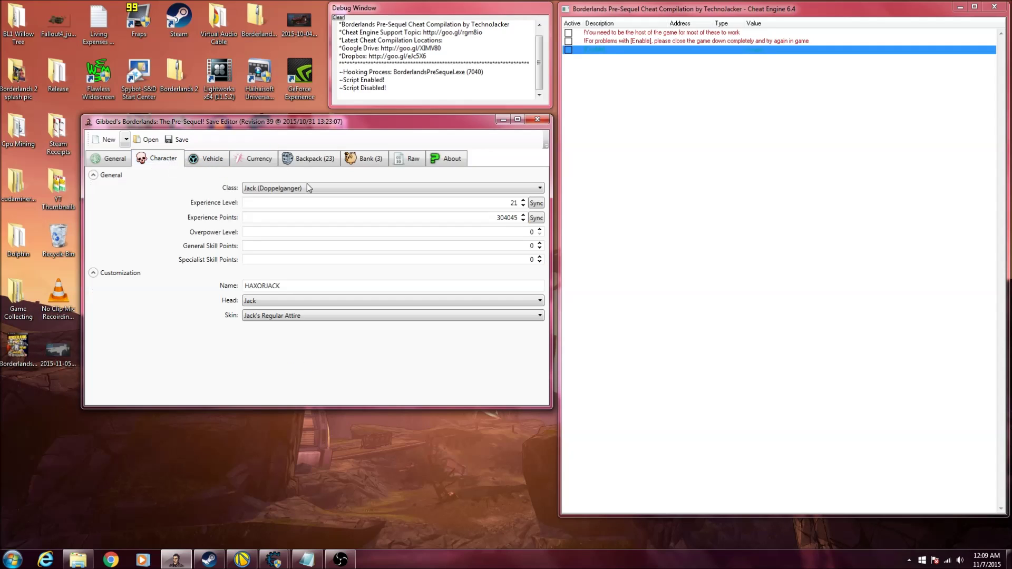
left_click(292, 159)
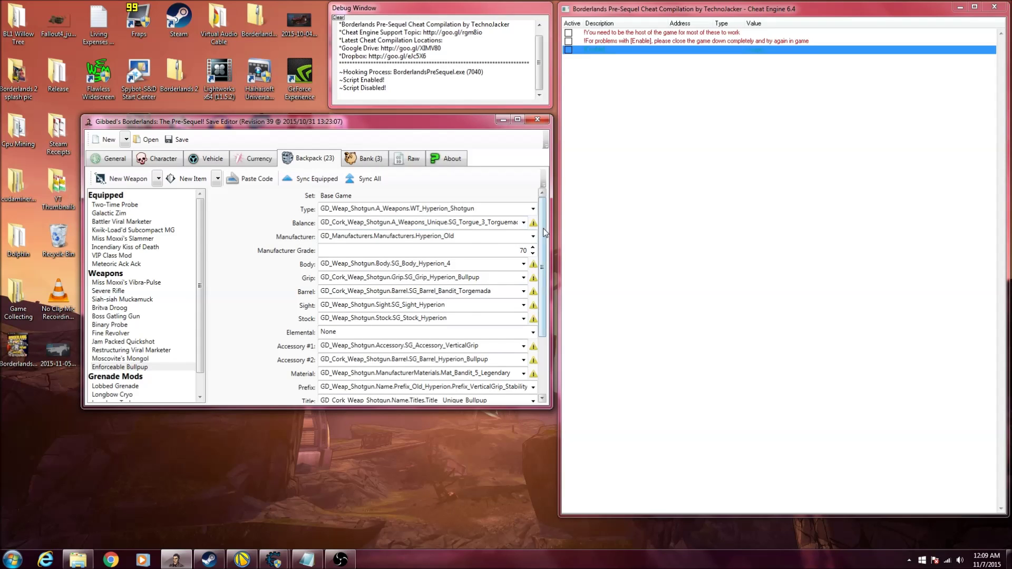
left_click_drag(543, 232, 549, 272)
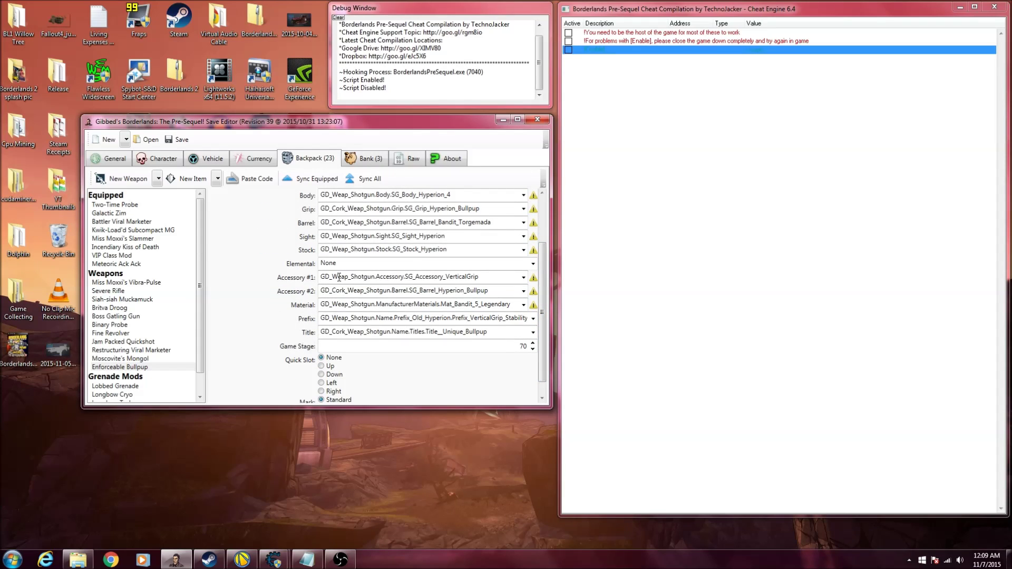
left_click(367, 186)
scroll(540, 317, "up", 3)
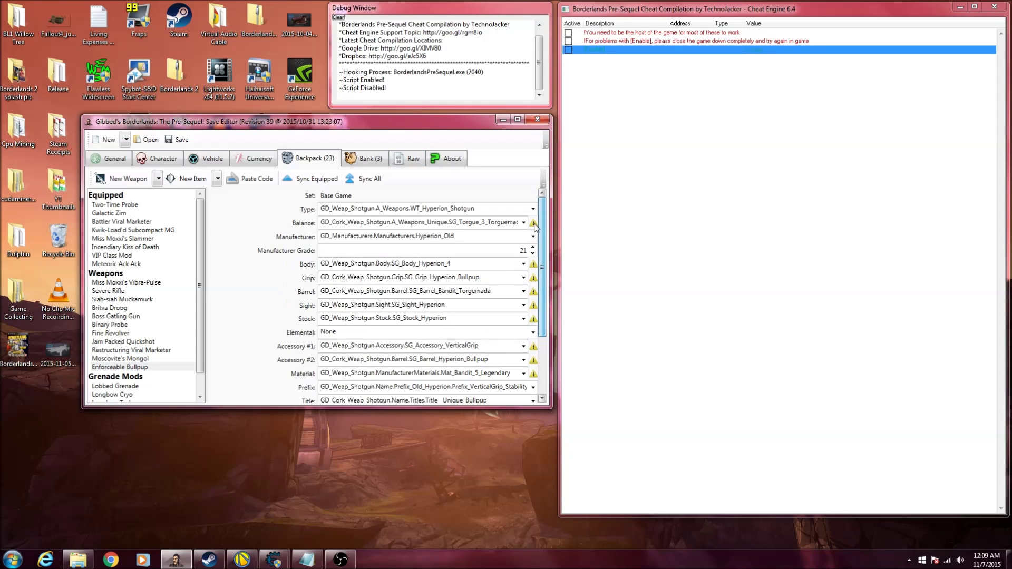
left_click(306, 559)
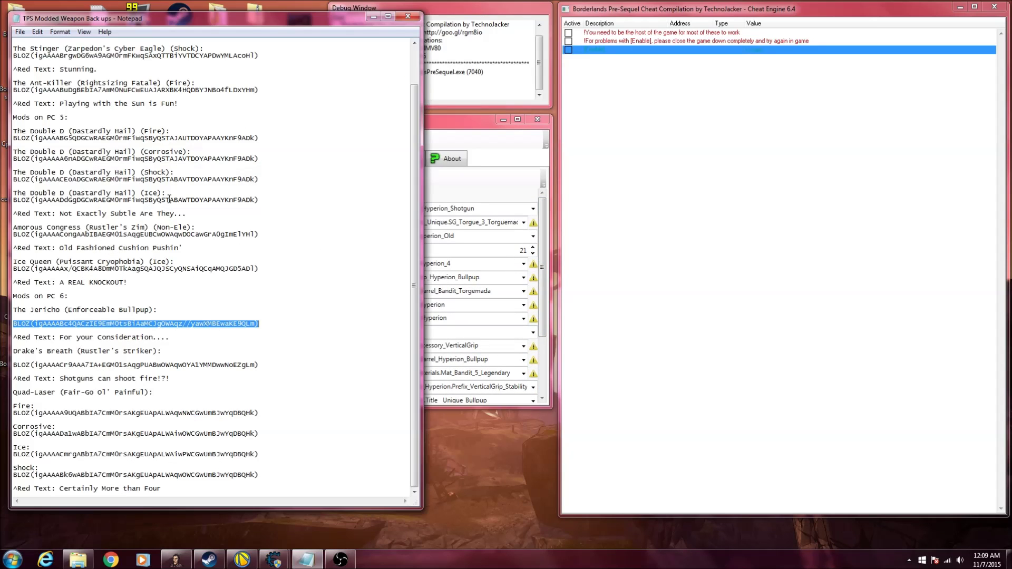
Copy The Stinger (Zarpedon's Cyber Eagle) BLOZ code from the backup notes.
scroll(144, 262, "up", 1)
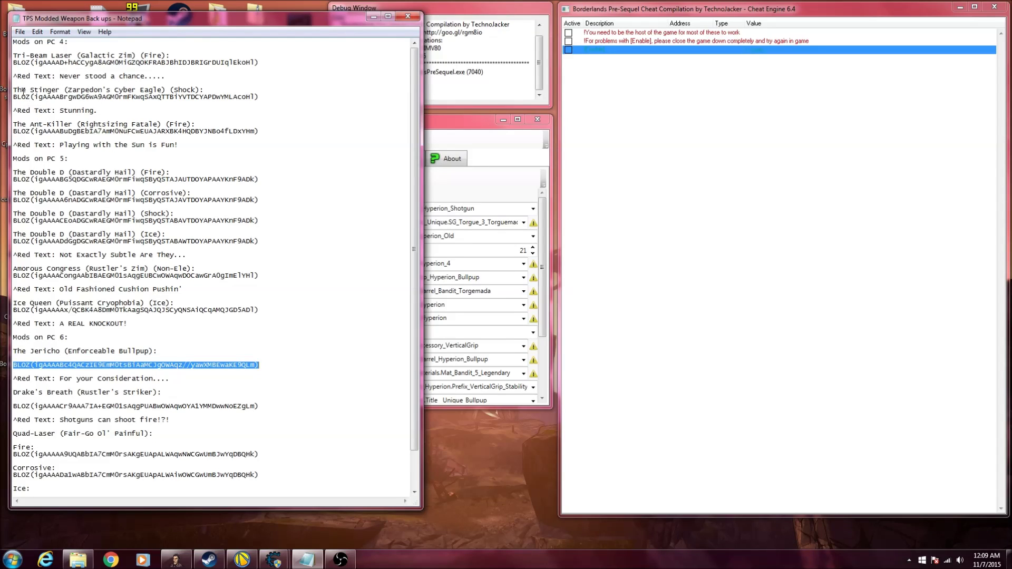
left_click_drag(15, 97, 262, 99)
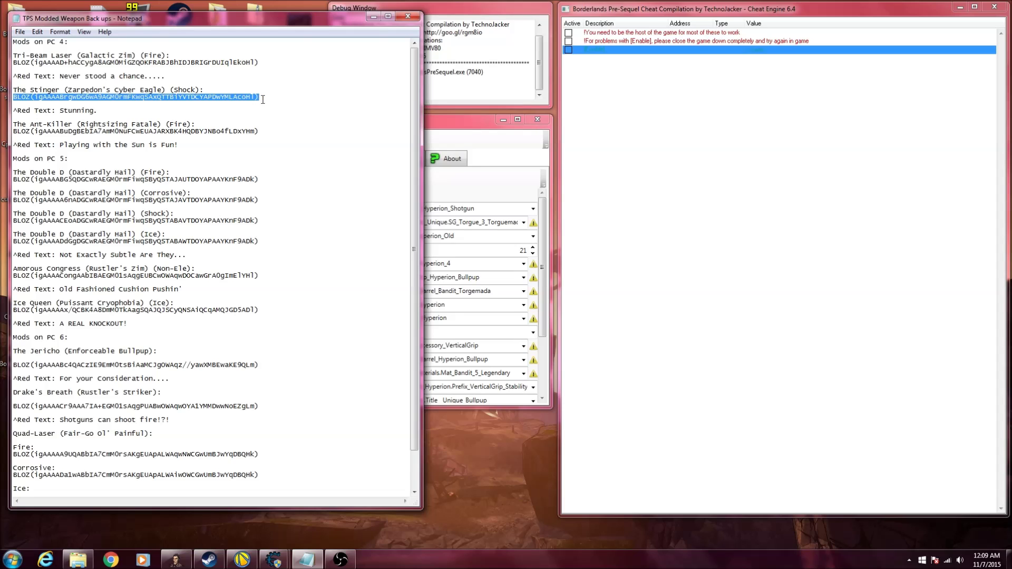
left_click(373, 17)
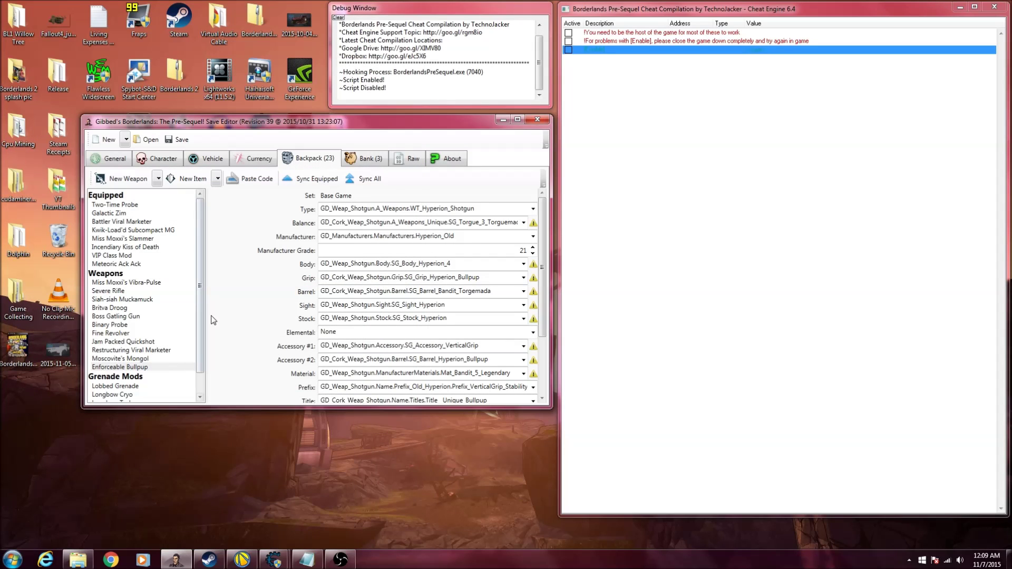
Paste Zarpedon's Cyber Eagle code into the backpack, making 24 items.
left_click(258, 182)
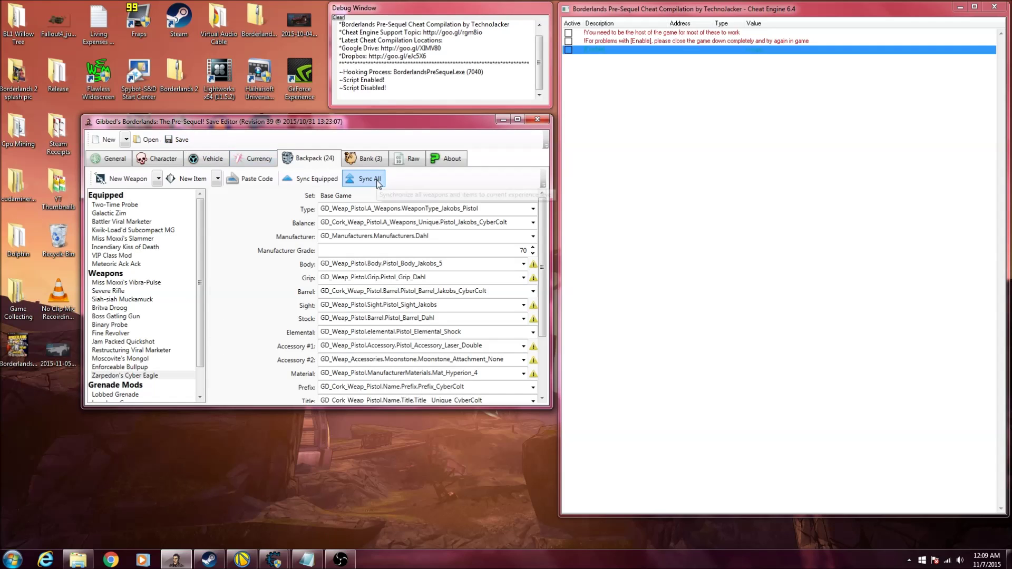
Start a save, cancel it, and check the save slot and platform settings.
left_click(182, 141)
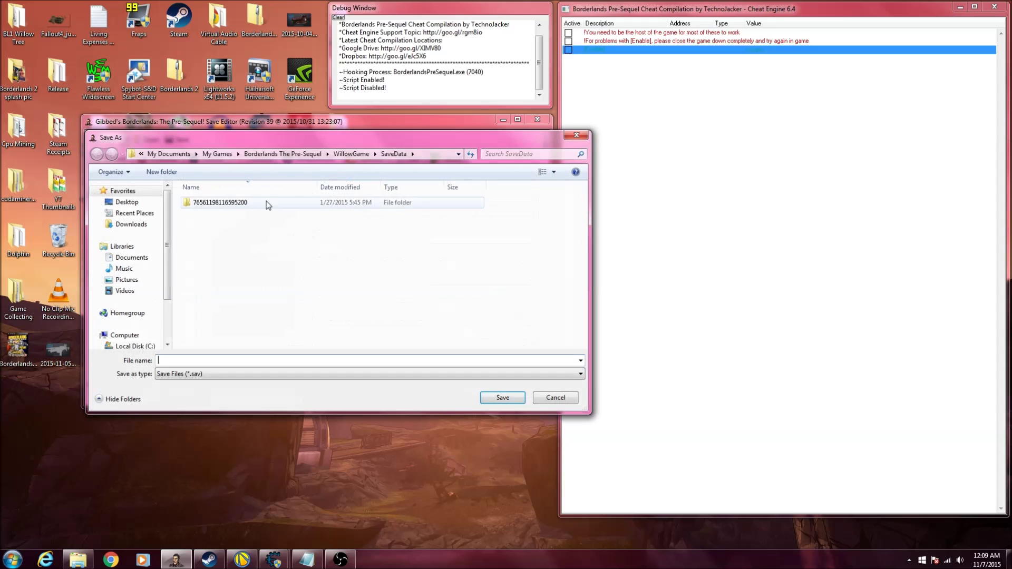
left_click(221, 204)
double_click(228, 204)
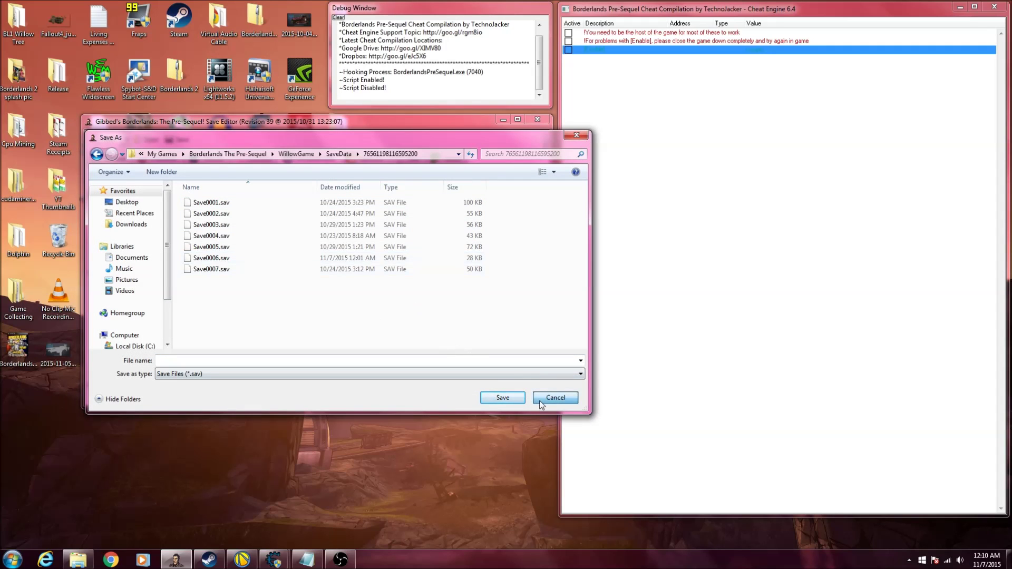
left_click(555, 398)
left_click(142, 160)
left_click(117, 162)
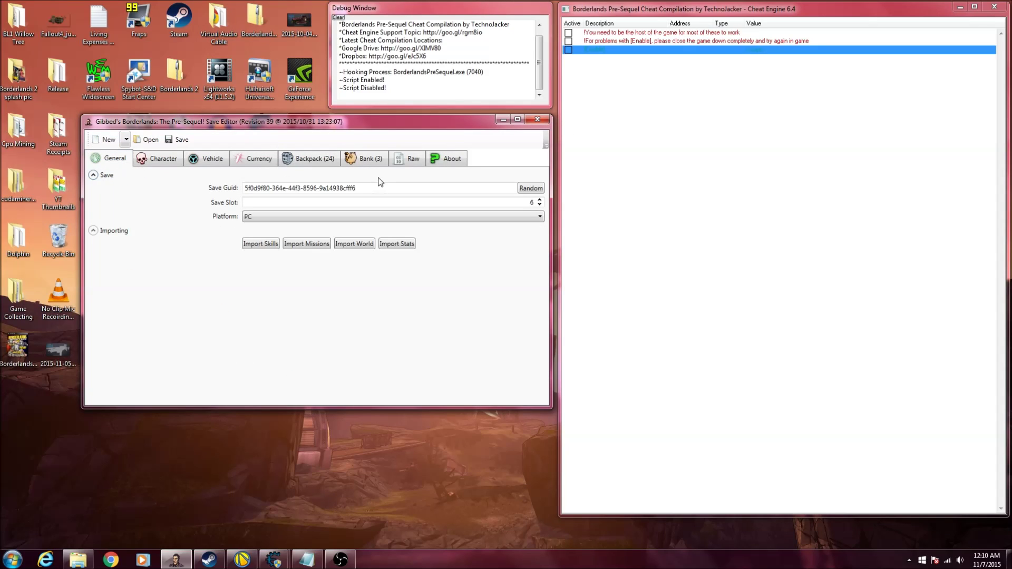
Save the edited character over Save0006.sav, confirming the replacement.
left_click(180, 139)
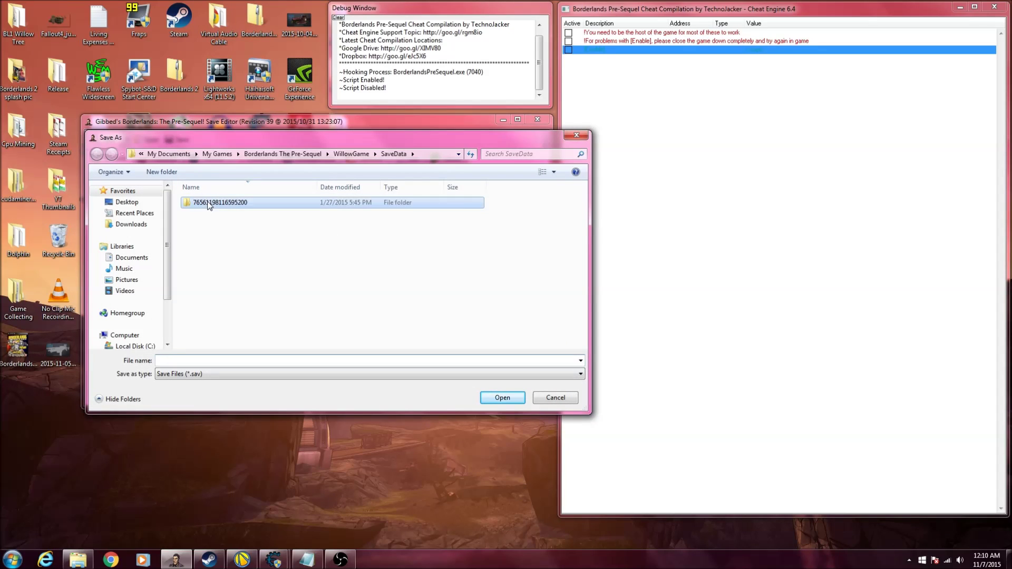
double_click(210, 204)
left_click(210, 258)
left_click(503, 397)
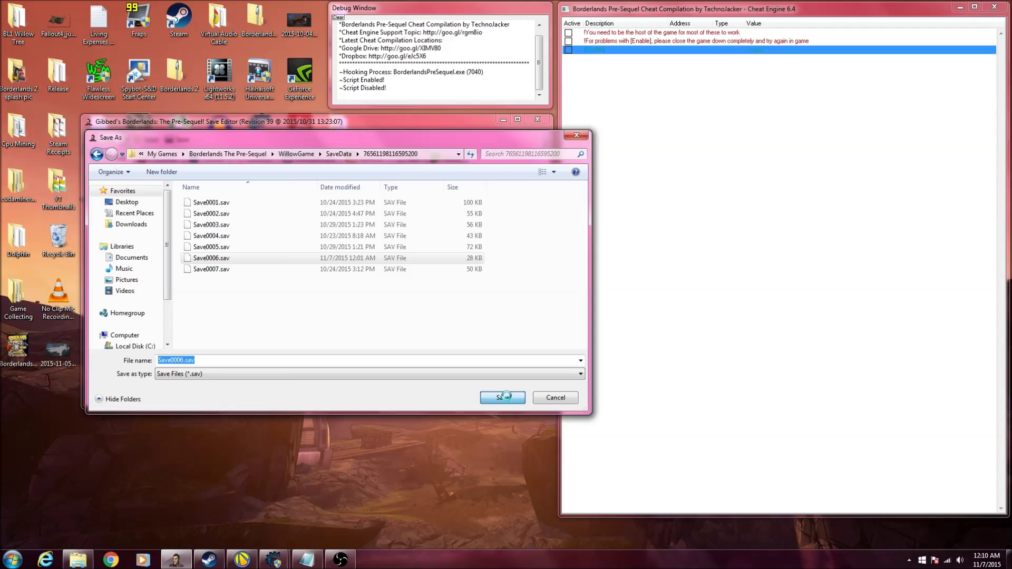
left_click(552, 324)
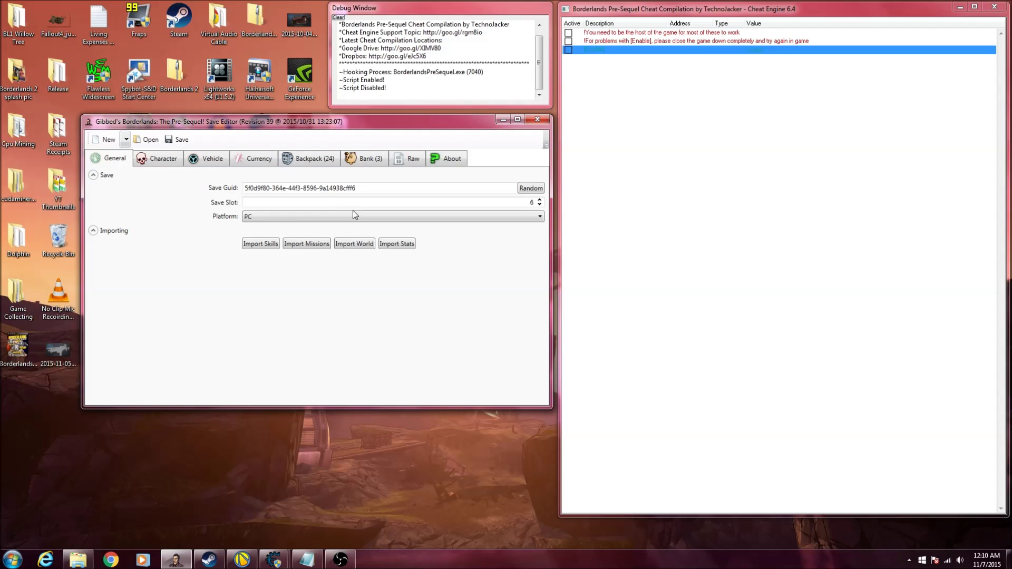
left_click(320, 160)
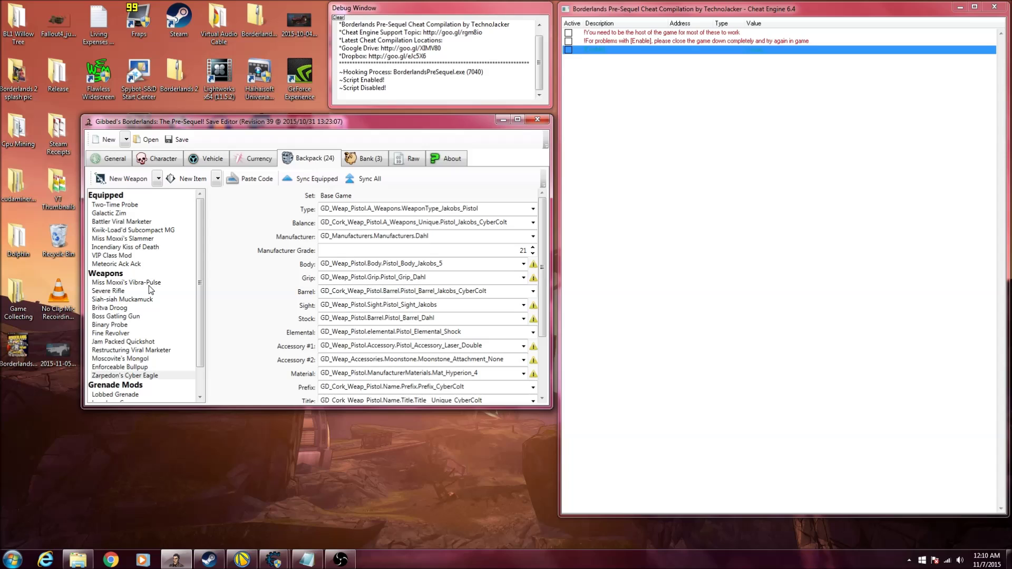
Inspect Boss Gatling Gun, Moscovite's Mongol and Severe Rifle in the bank, then bring up gatling gun actions.
left_click(361, 159)
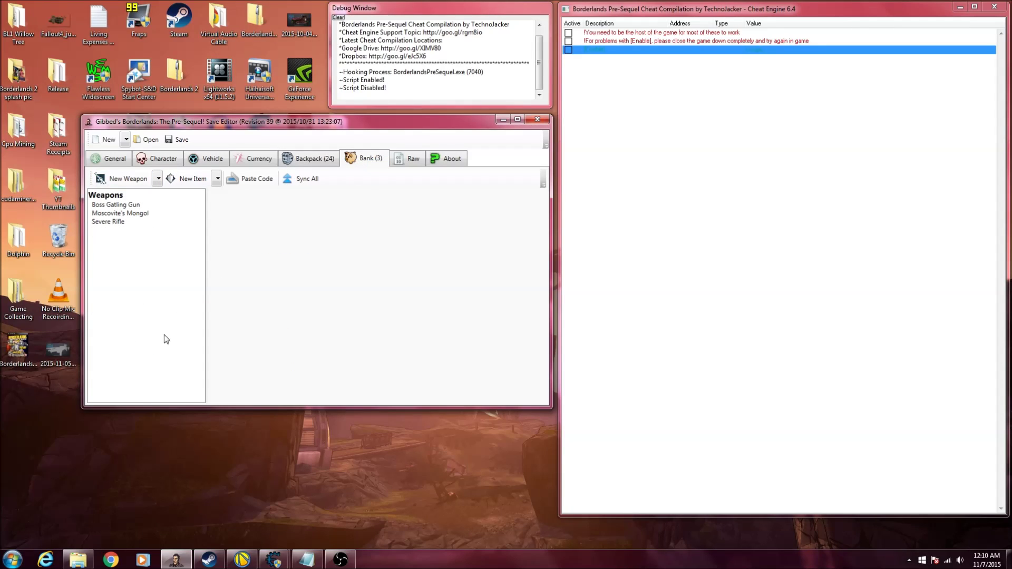
left_click(139, 205)
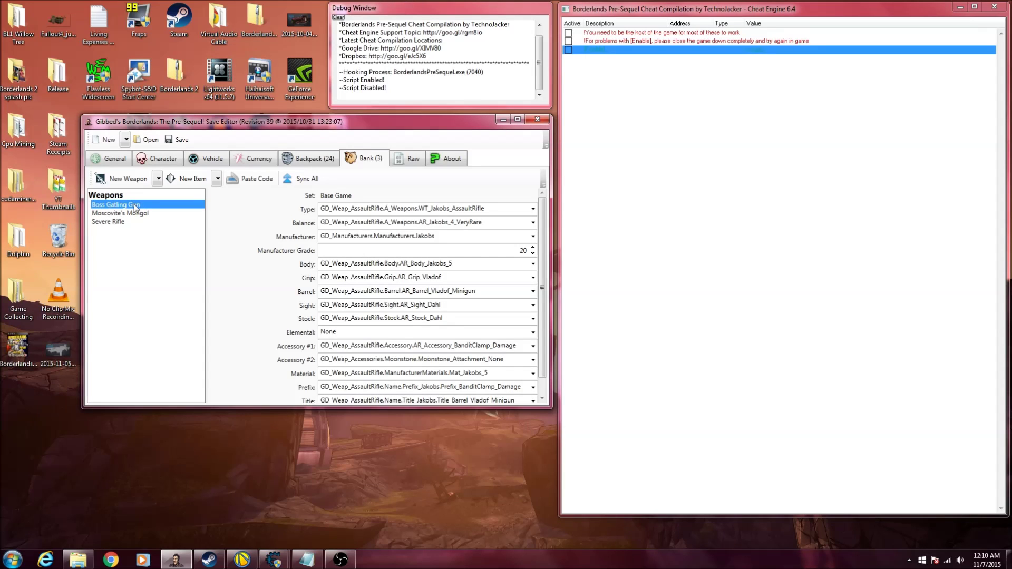
left_click(140, 213)
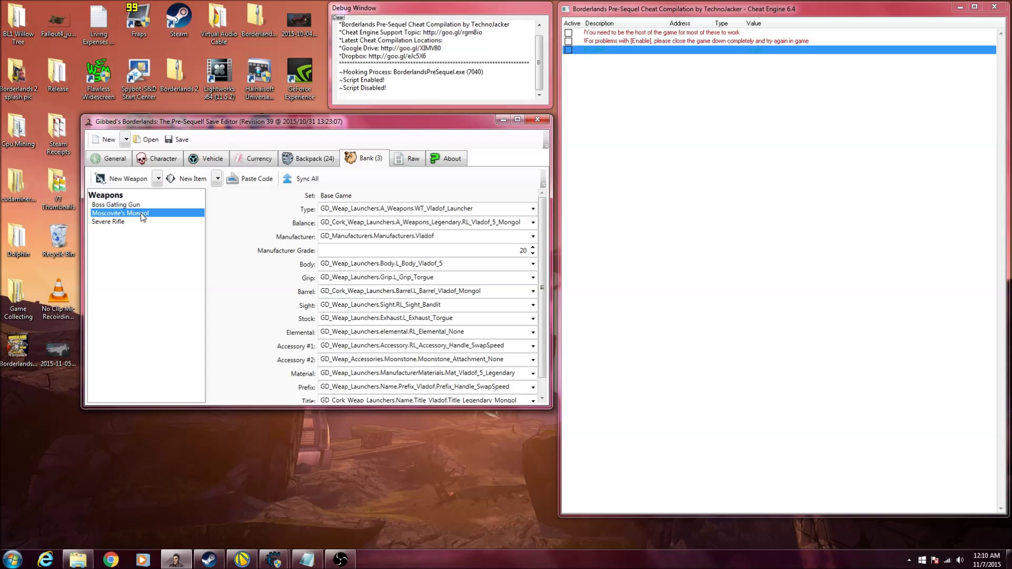
left_click(120, 222)
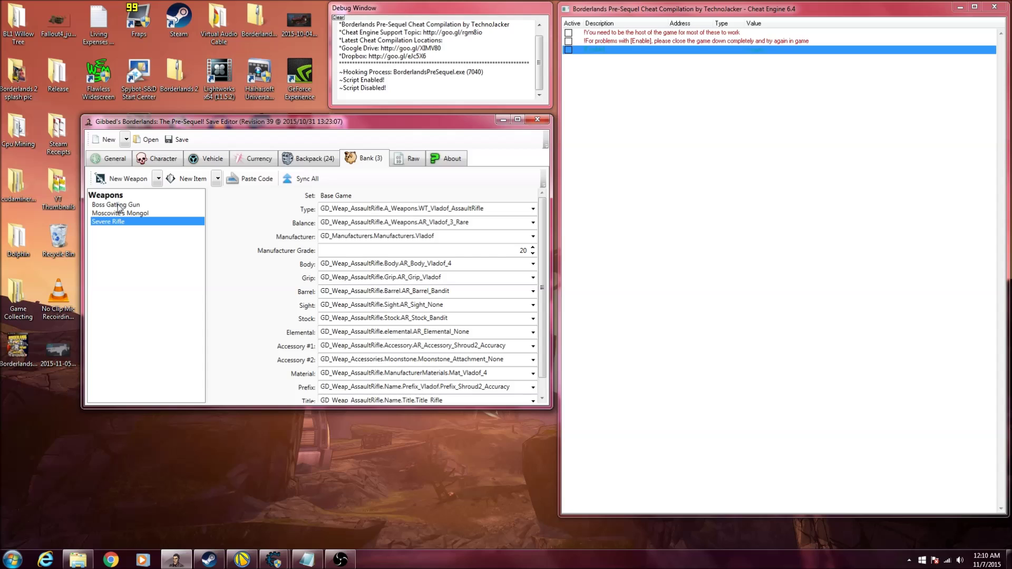
left_click(119, 206)
right_click(118, 208)
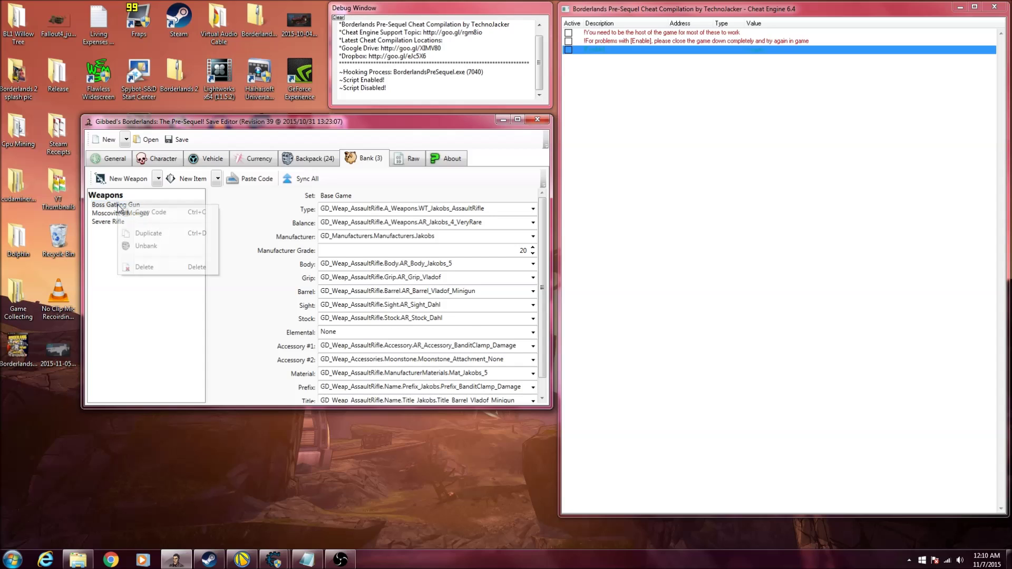
Duplicate the Boss Gatling Gun and put the minigun barrel into the copy's Accessory #2.
left_click(141, 235)
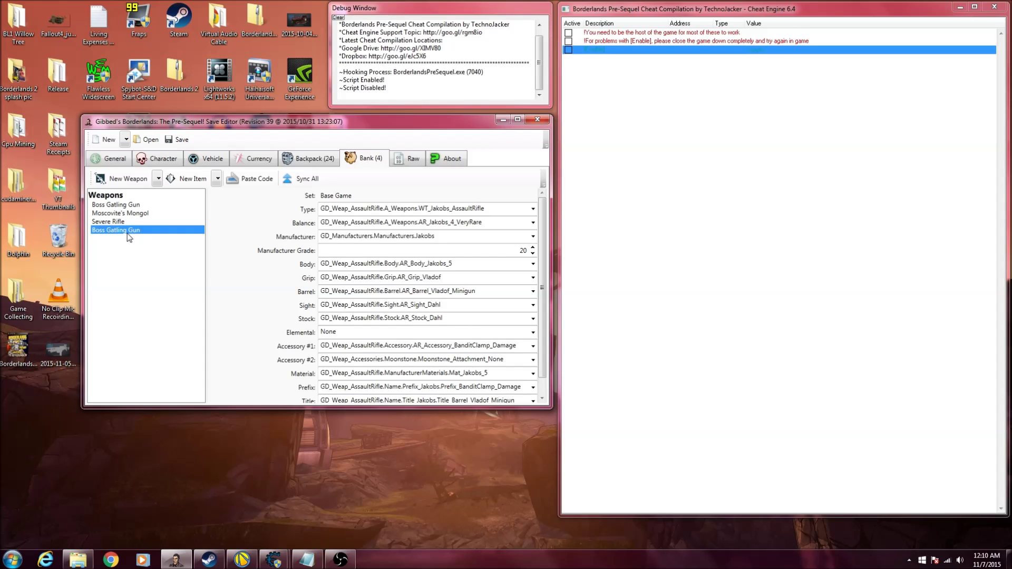
left_click(133, 213)
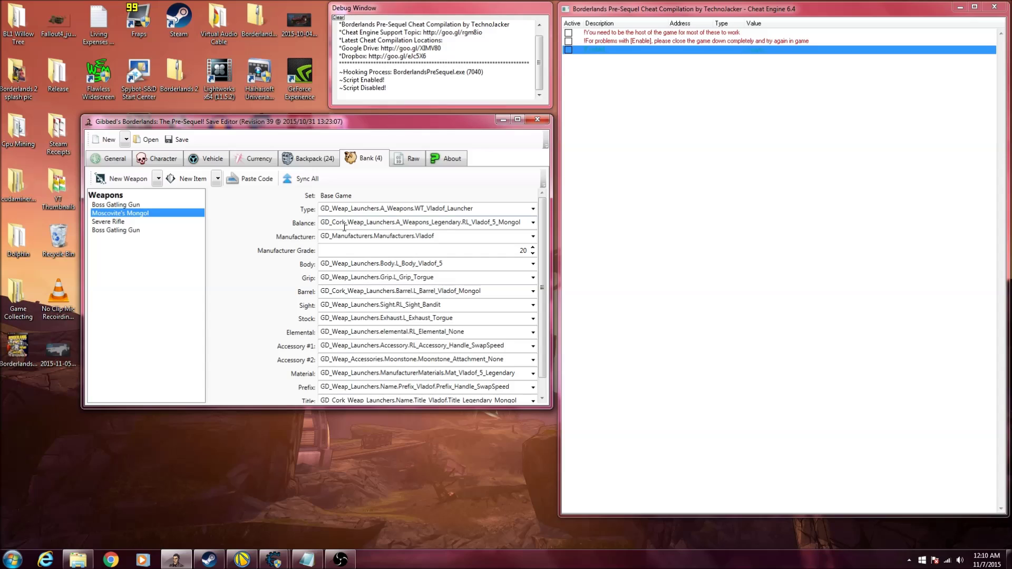
left_click(140, 231)
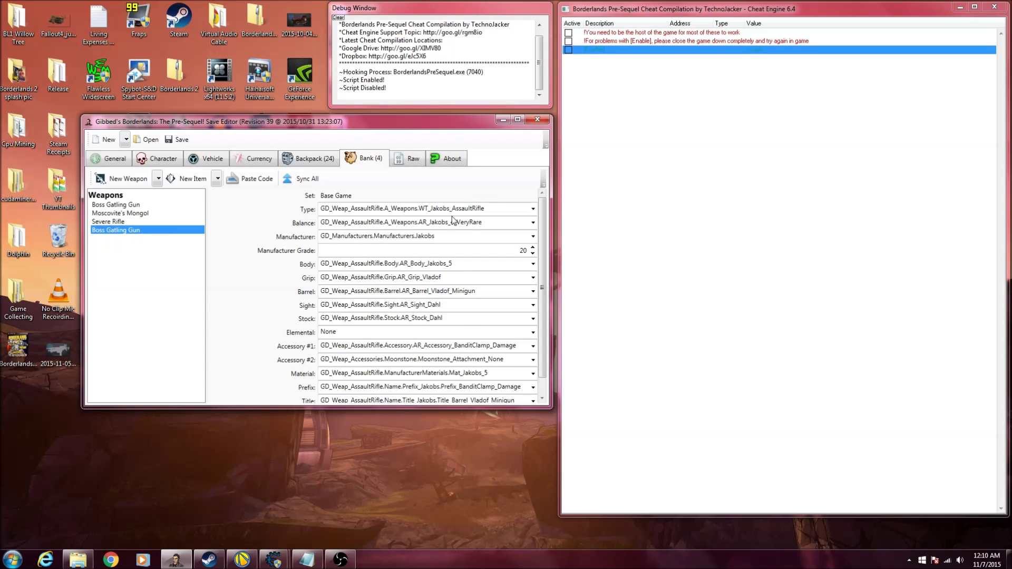
left_click(323, 294)
key("ctrl+c")
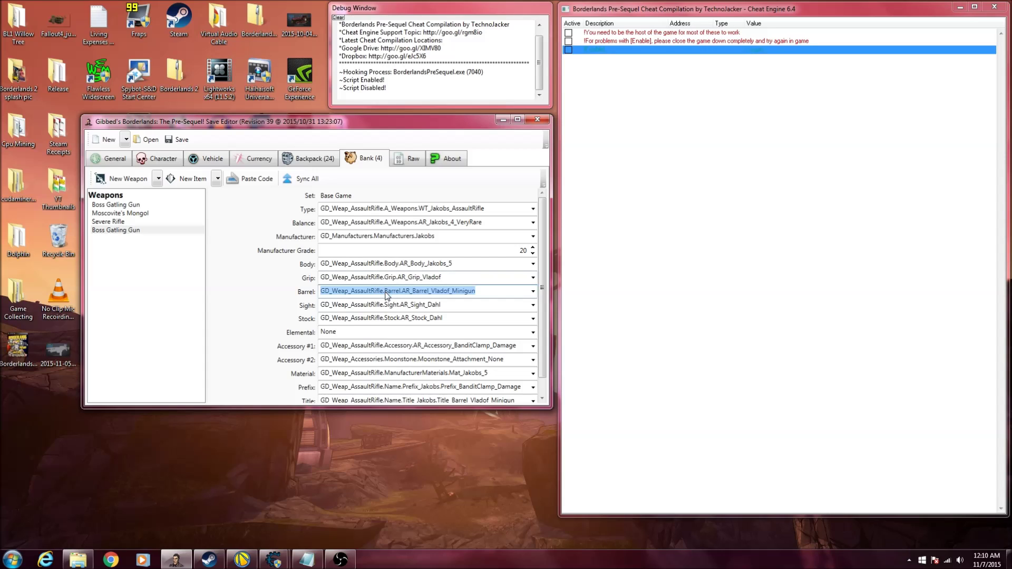
left_click(367, 362)
key("ctrl+v")
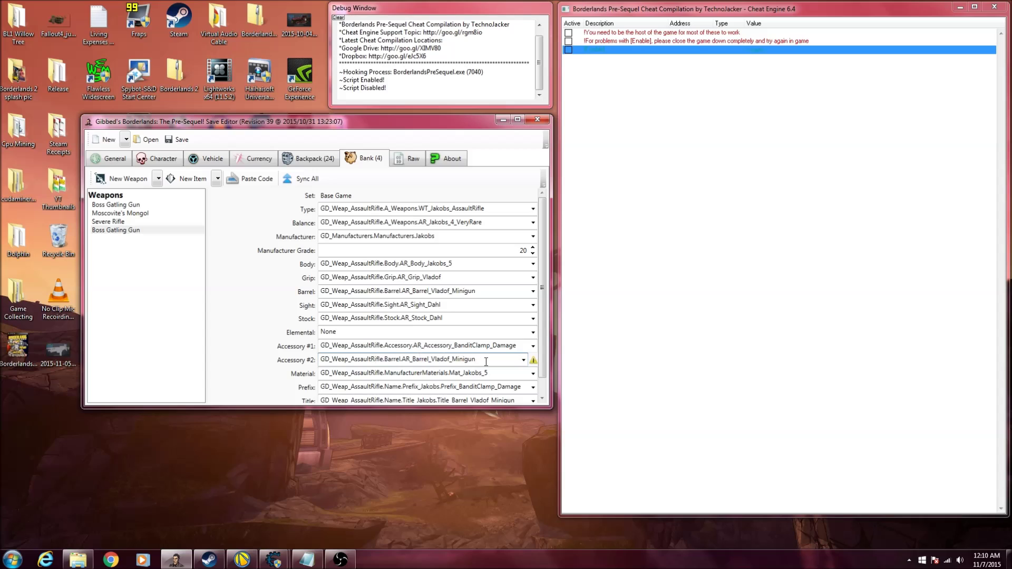
Copy the Moscovite's Mongol balance and barrel onto the gatling gun duplicate.
left_click(133, 215)
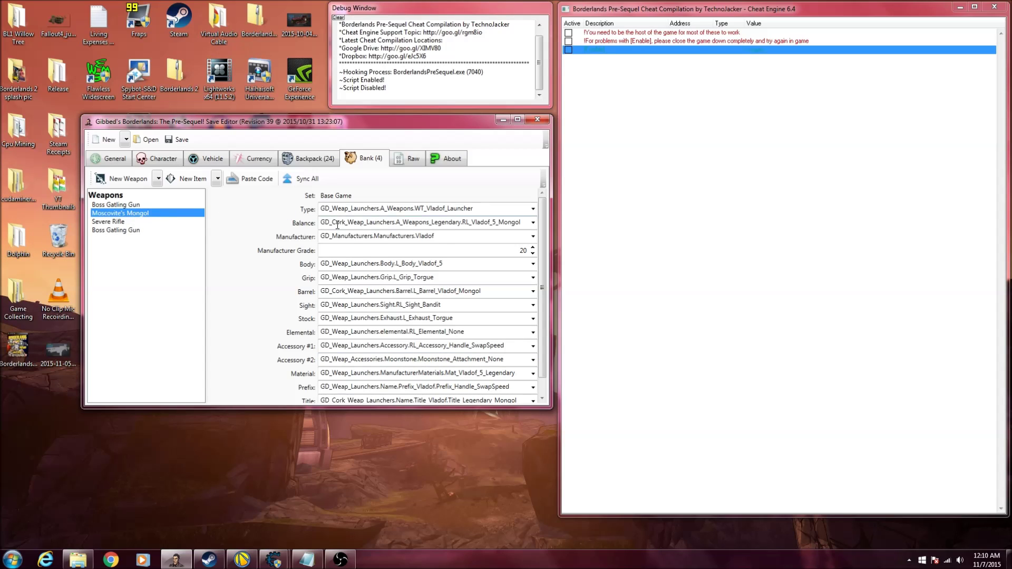
left_click(336, 224)
key("ctrl+c")
left_click(117, 230)
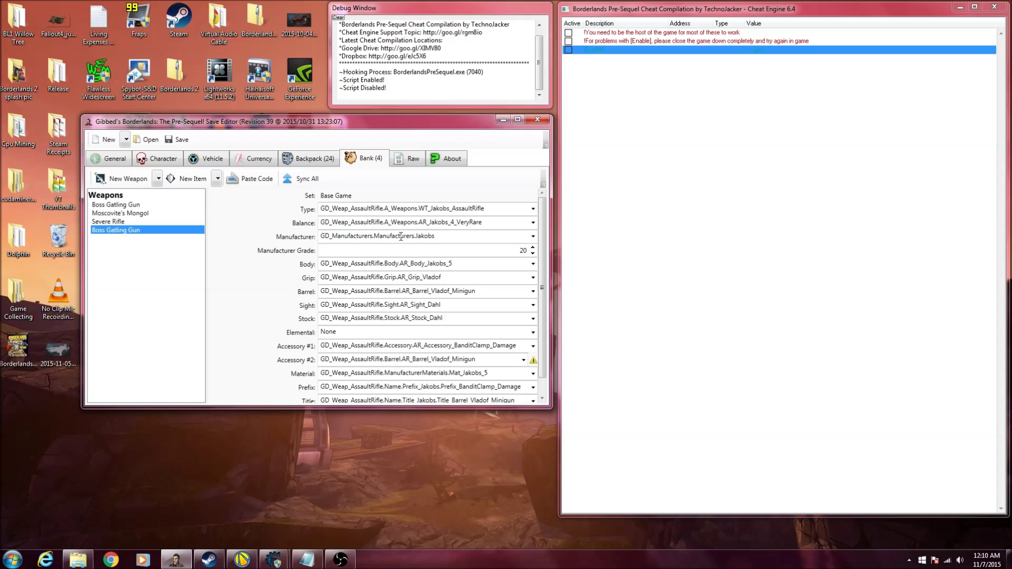
left_click(407, 223)
key("ctrl+v")
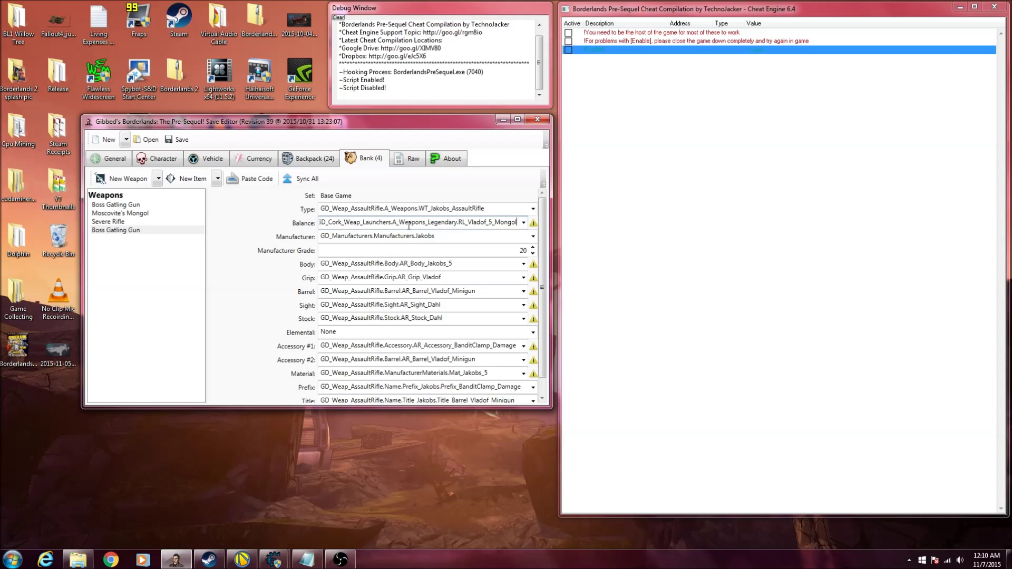
left_click(142, 213)
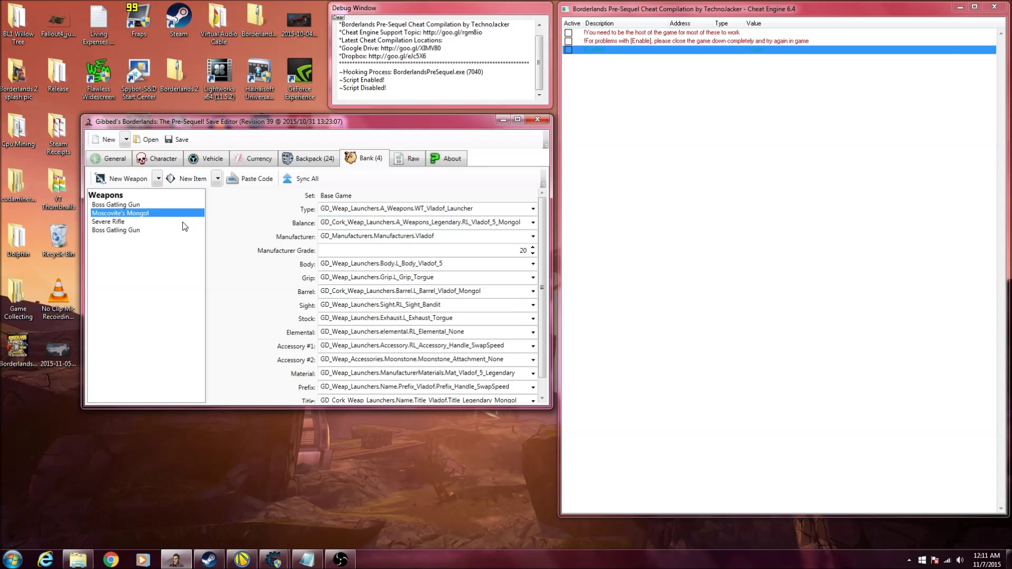
double_click(359, 293)
key("ctrl+c")
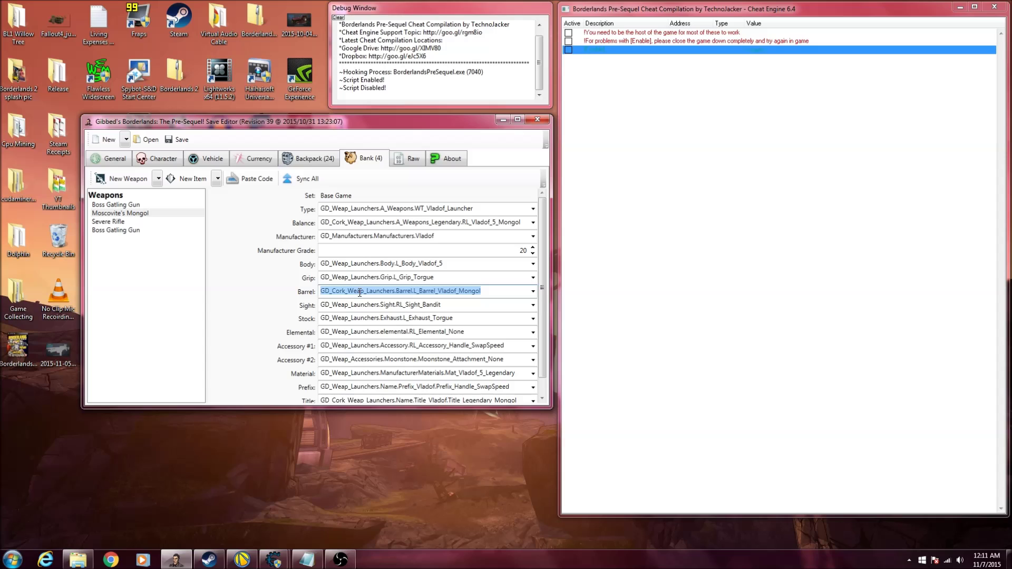
left_click(105, 231)
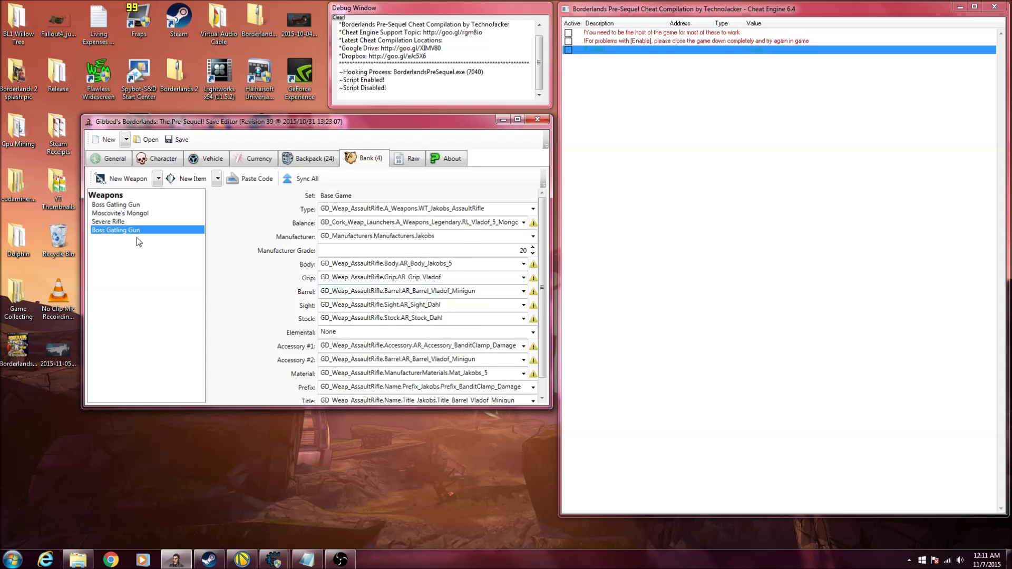
double_click(358, 291)
key("ctrl+v")
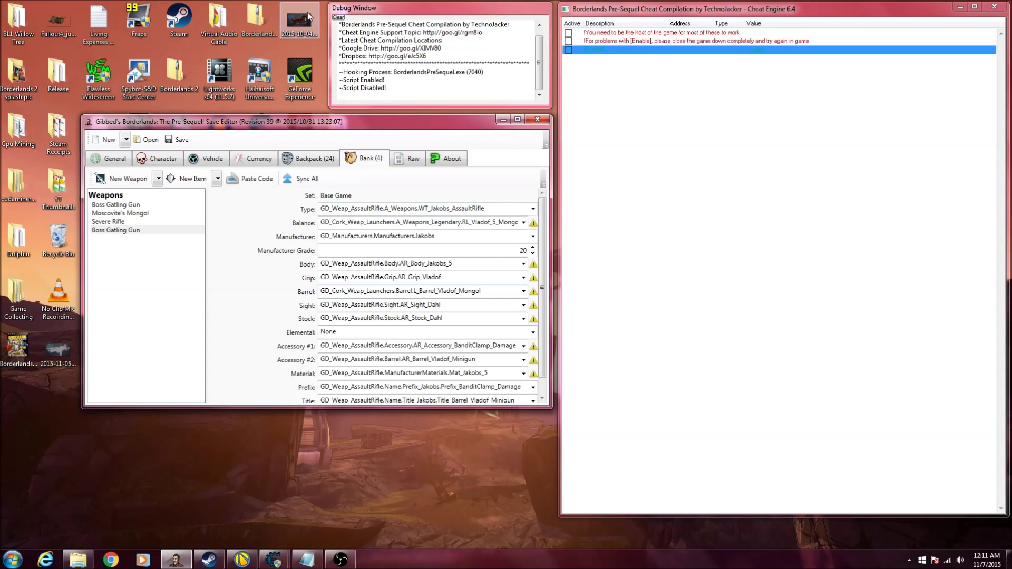
Set the Severe Rifle to Vladof_2_Uncommon balance, Vladof_3 body and Mat_Vladof_3 material.
left_click(113, 222)
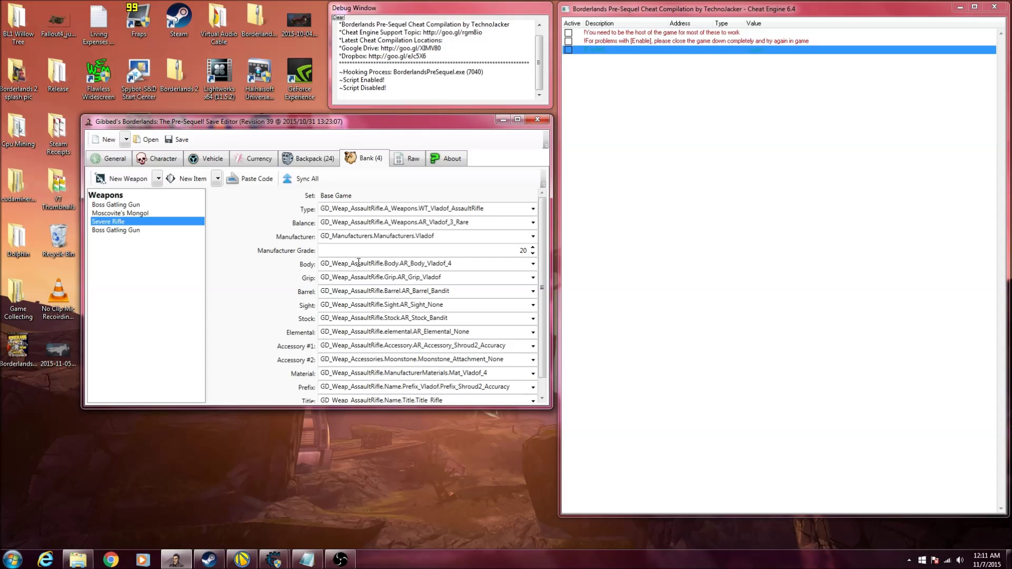
left_click(532, 222)
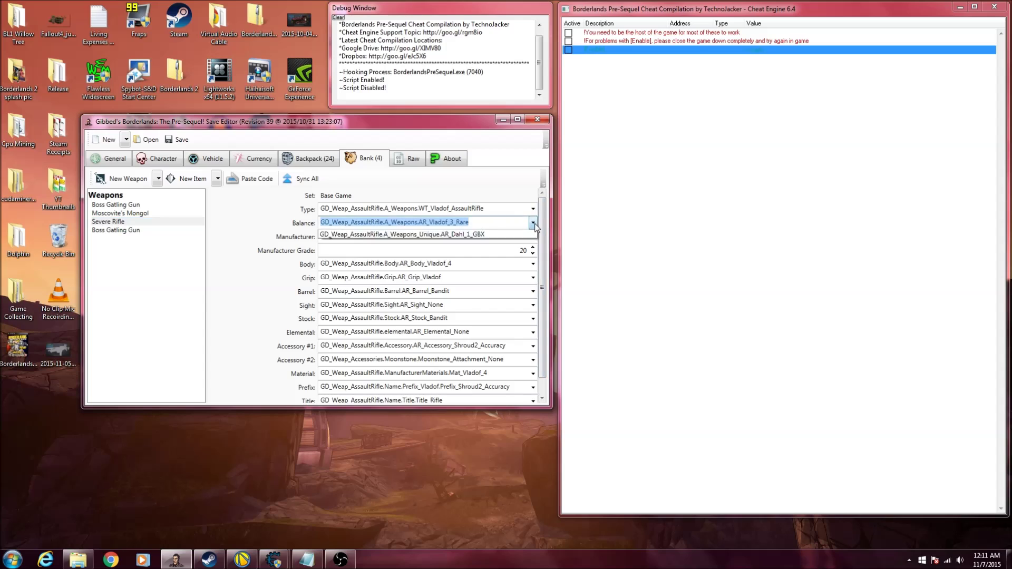
left_click(467, 303)
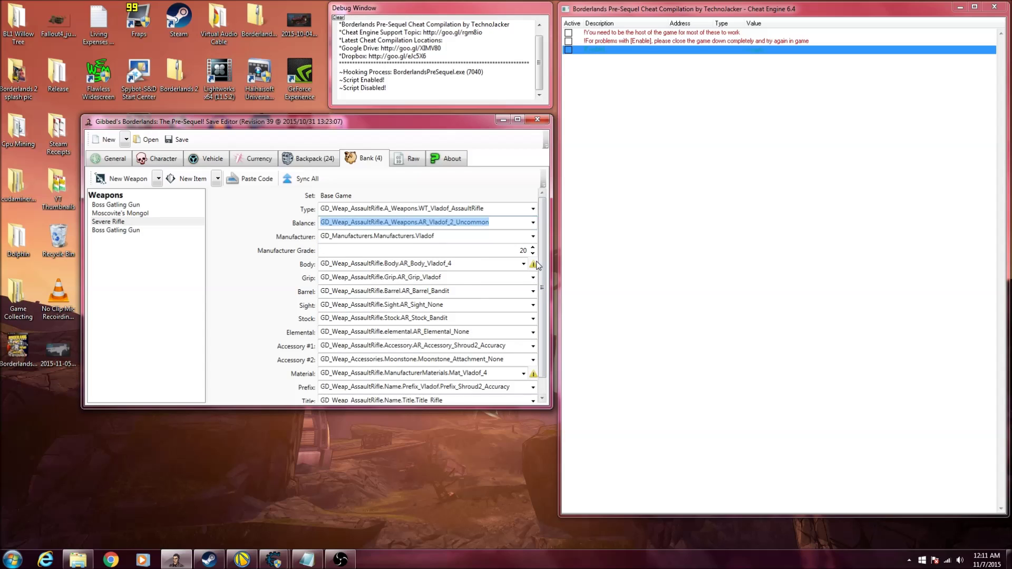
left_click(523, 263)
left_click(510, 284)
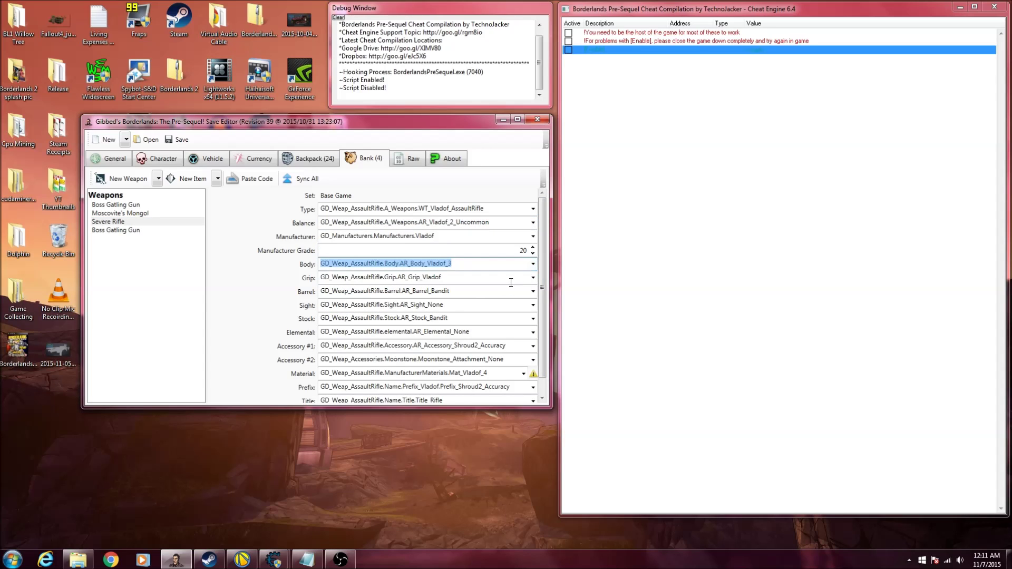
left_click(523, 373)
left_click(499, 393)
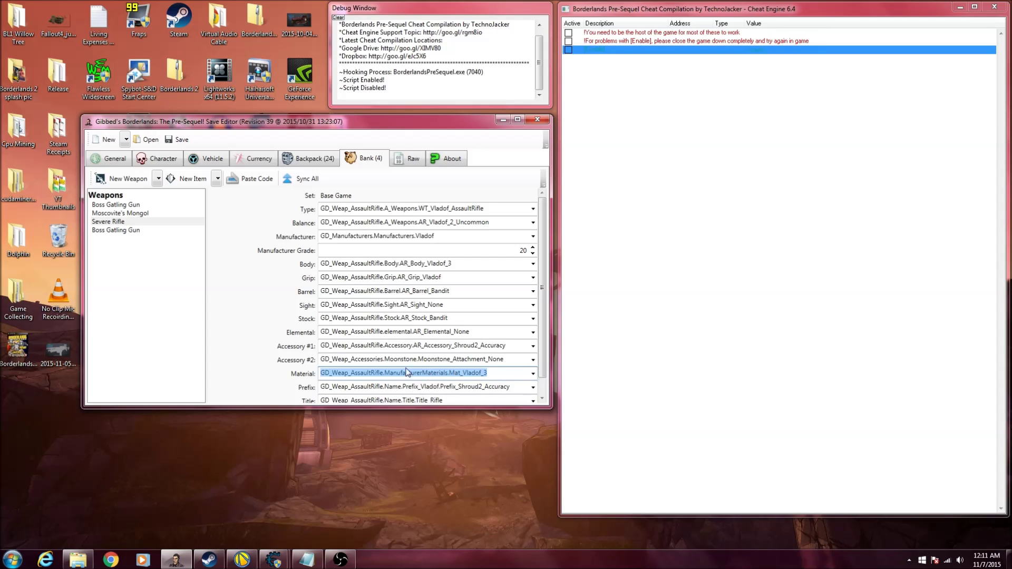
Paste Mat_Vladof_3 into the gatling gun copy's material field.
left_click(128, 231)
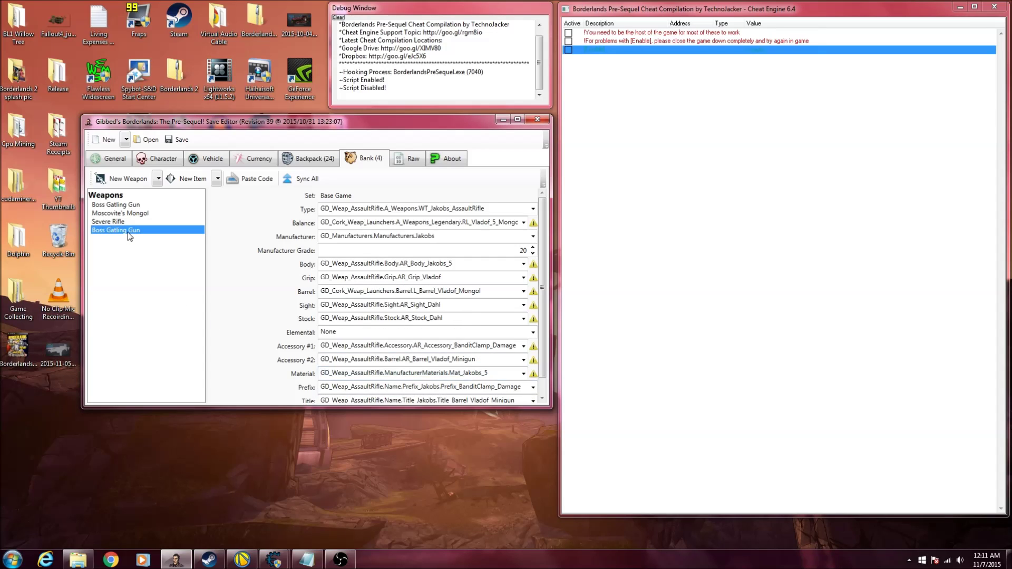
left_click(383, 372)
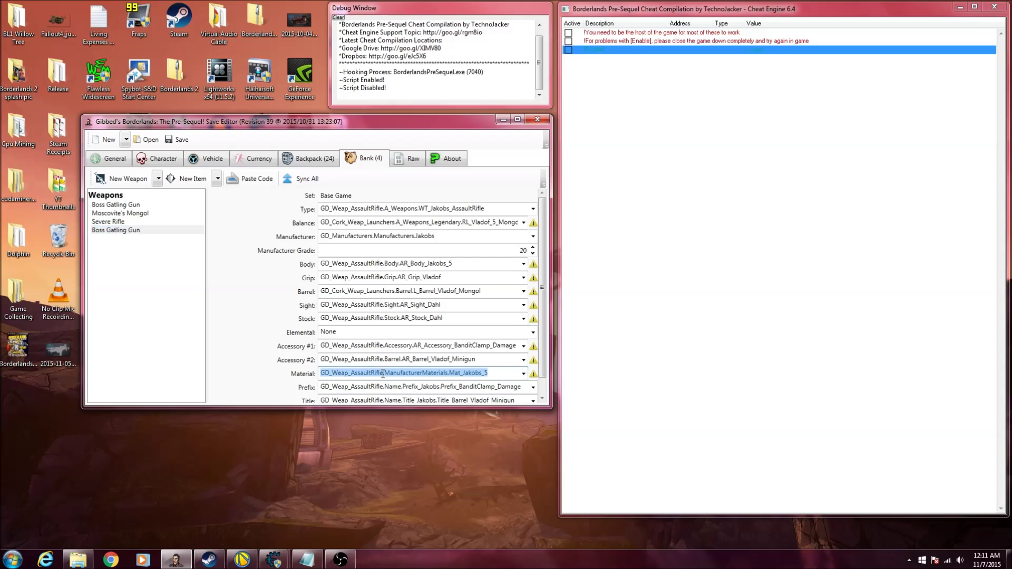
type("GD_Weap_AssaultRifle.ManufacturerMaterials.Mat_Vladof_3")
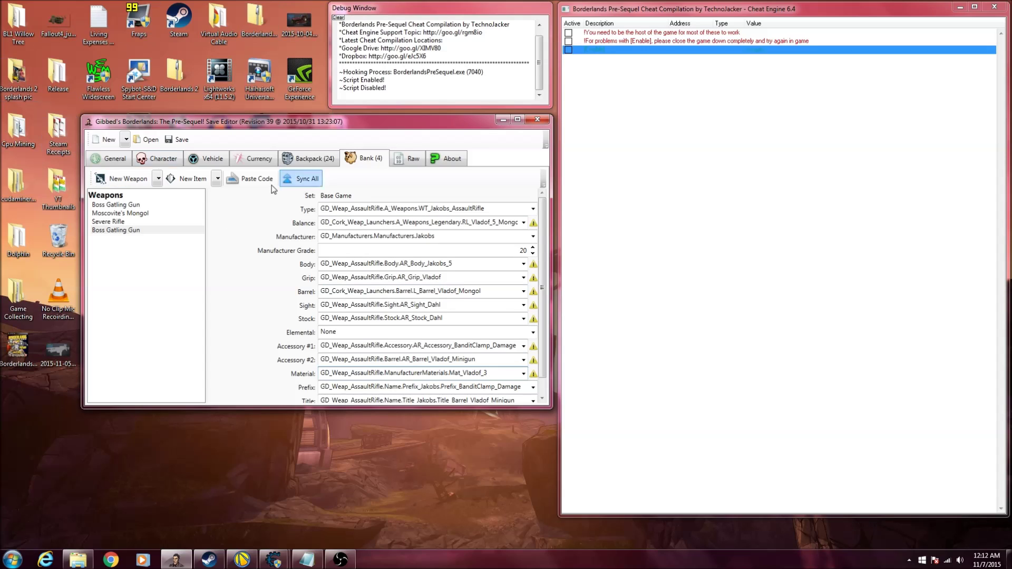
Save the bank edits over Save0006.sav, confirm the replacement, and close the editor.
left_click(176, 140)
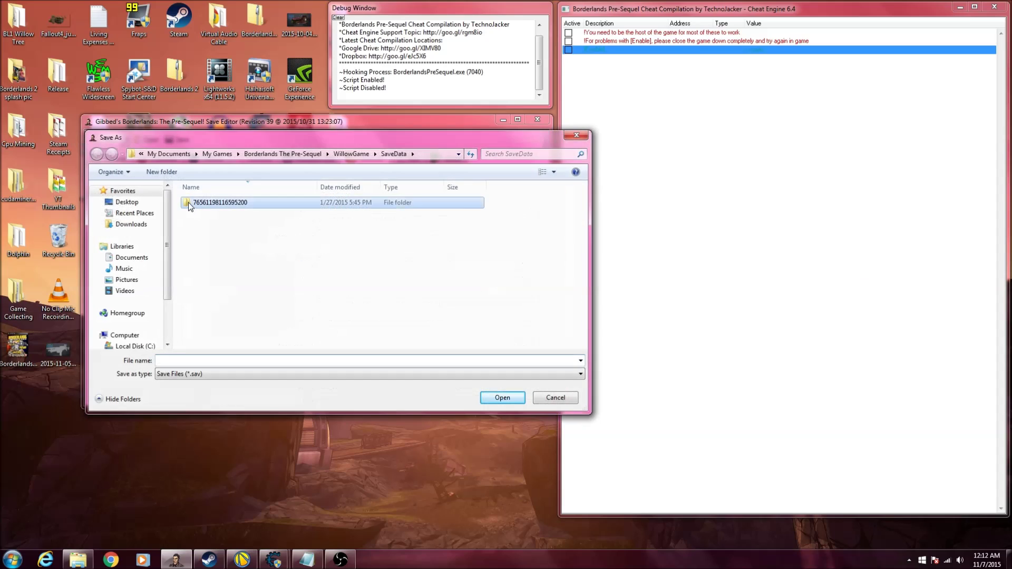
double_click(188, 202)
left_click(210, 257)
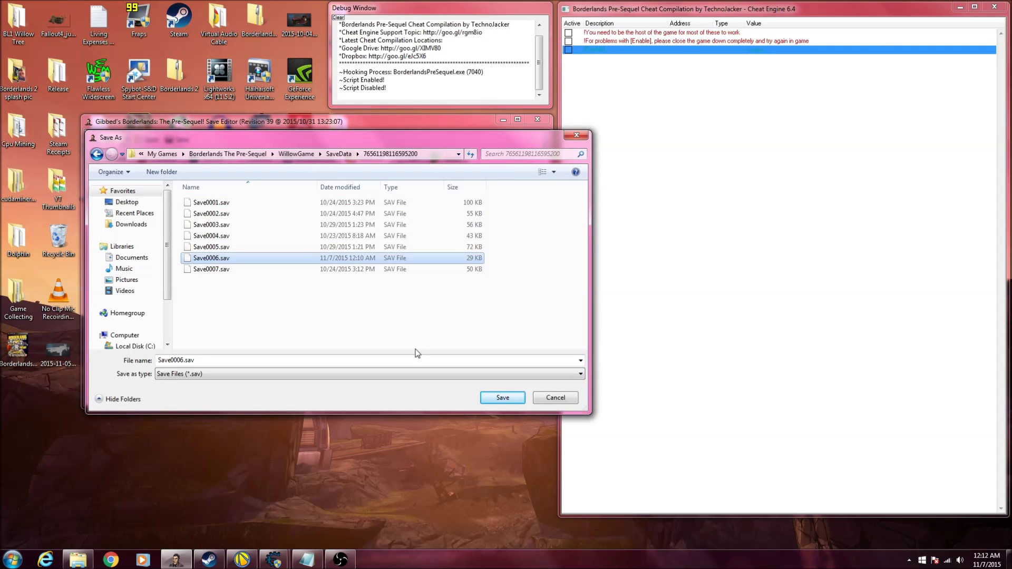
left_click(503, 398)
left_click(551, 321)
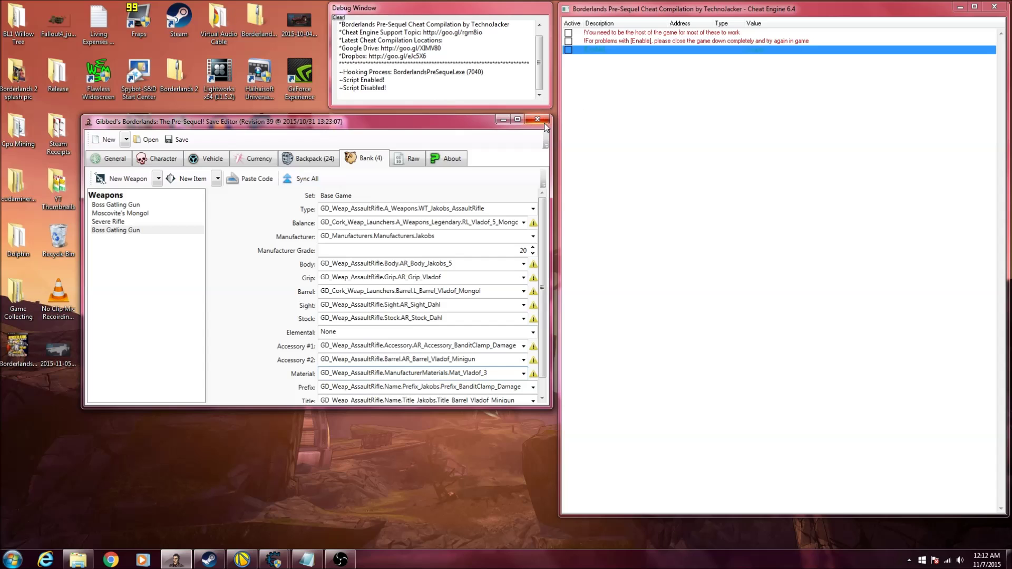
left_click(538, 120)
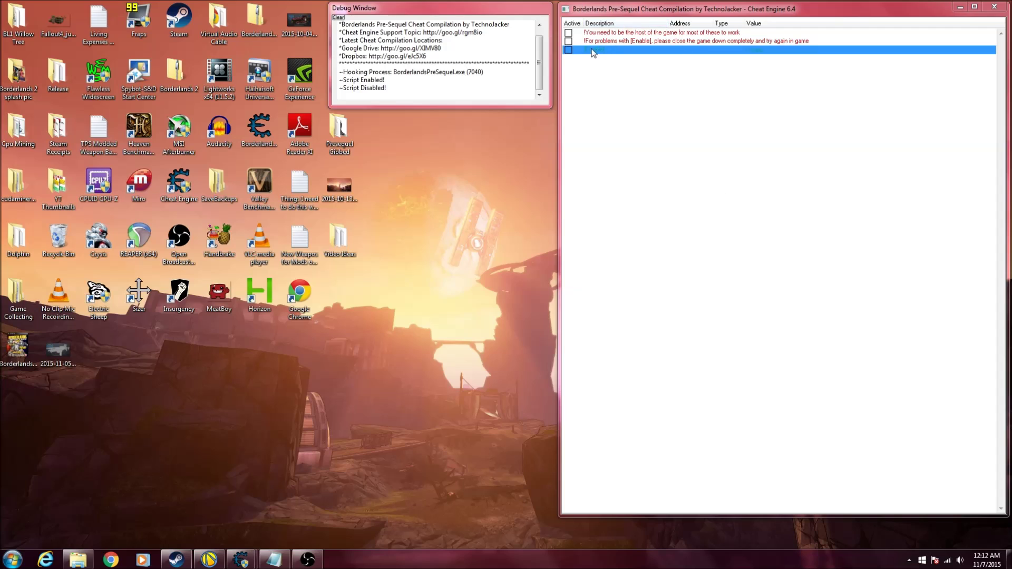
Enable the cheat table's main [Enable] script.
left_click(606, 95)
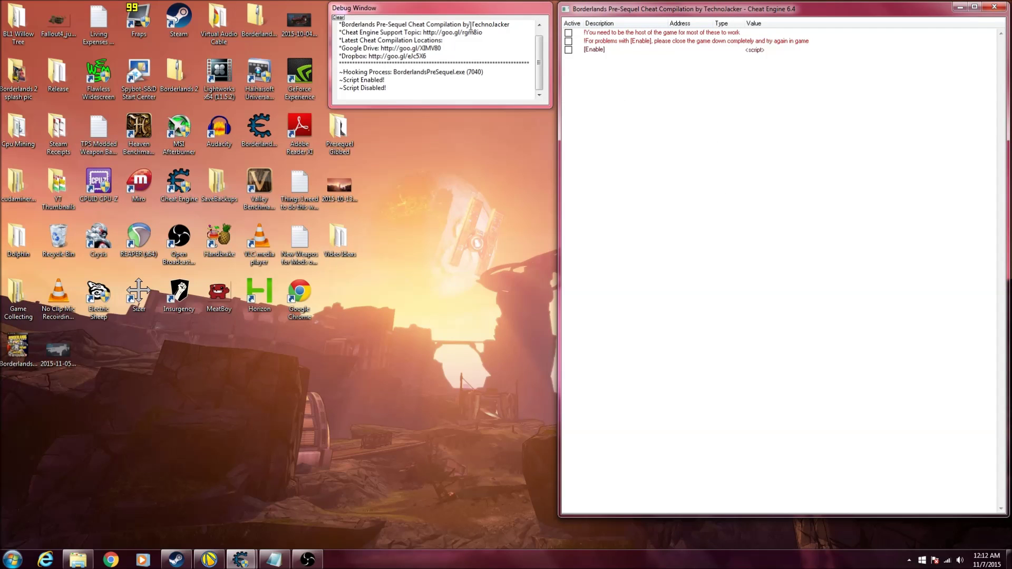
left_click_drag(470, 26, 511, 27)
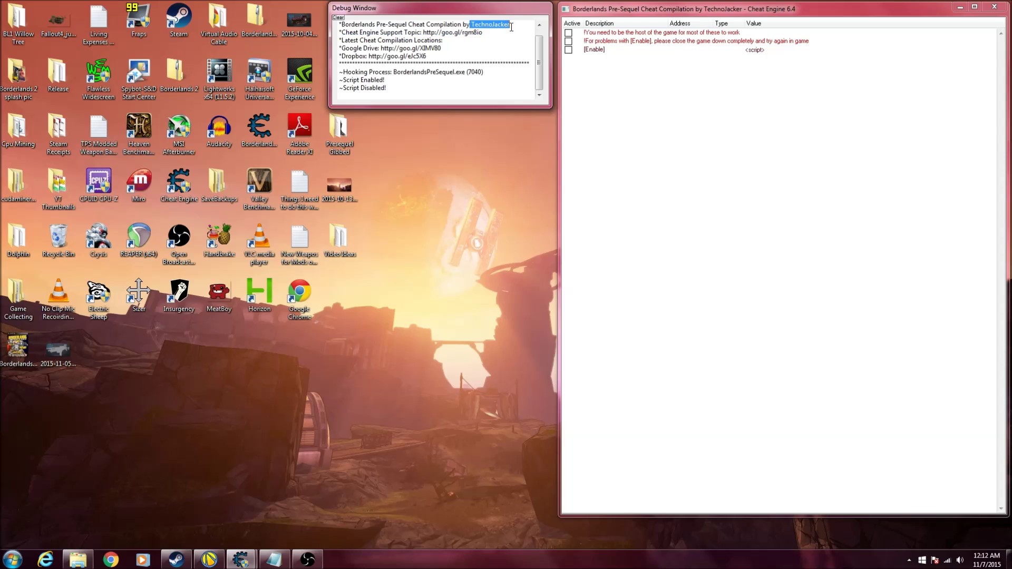
left_click(582, 76)
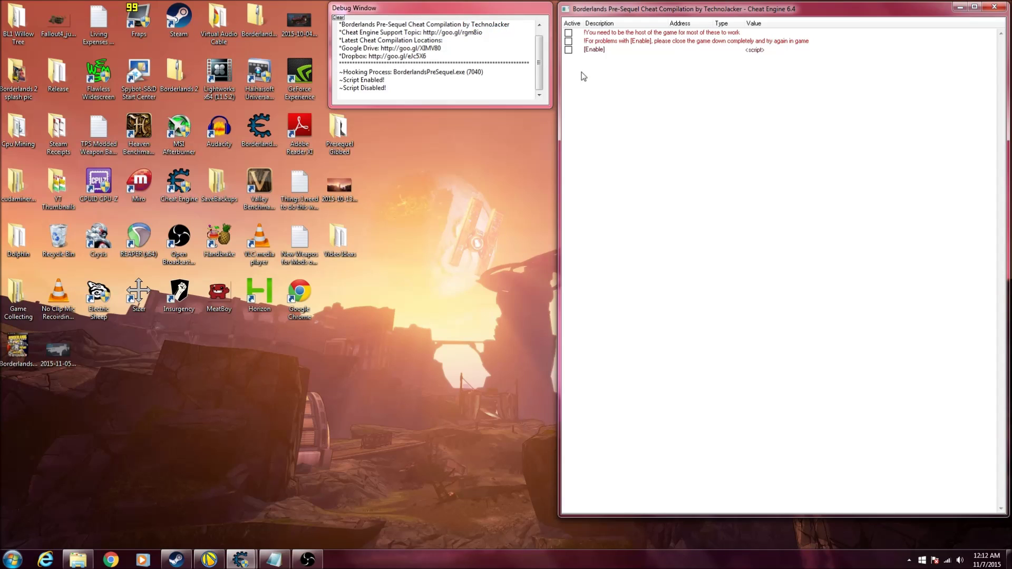
left_click(568, 50)
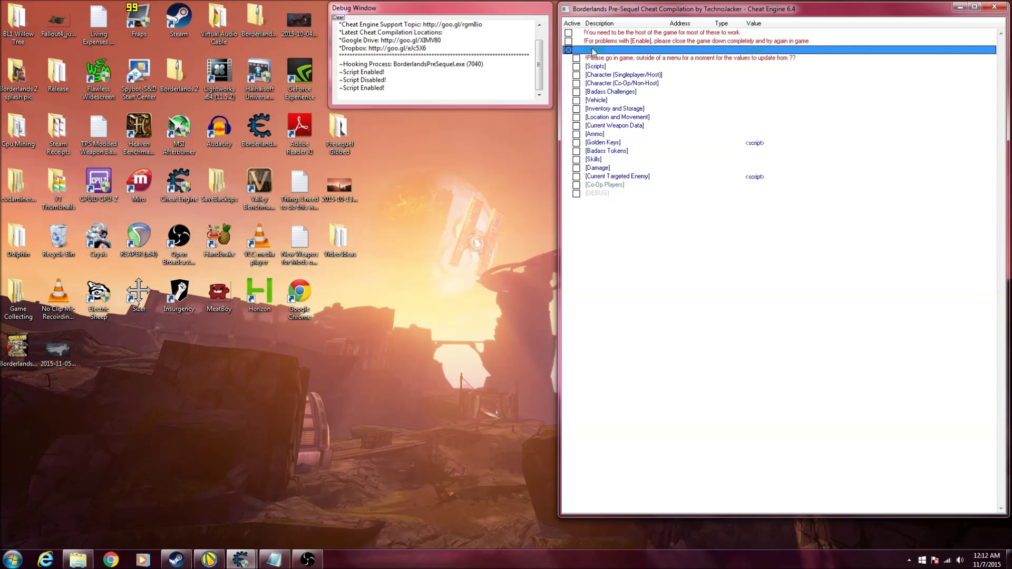
Tick [Scripts] plus Gun Deletion Check Bypass and Item Deletion Check Bypass.
mouse_move(213, 562)
left_click(576, 66)
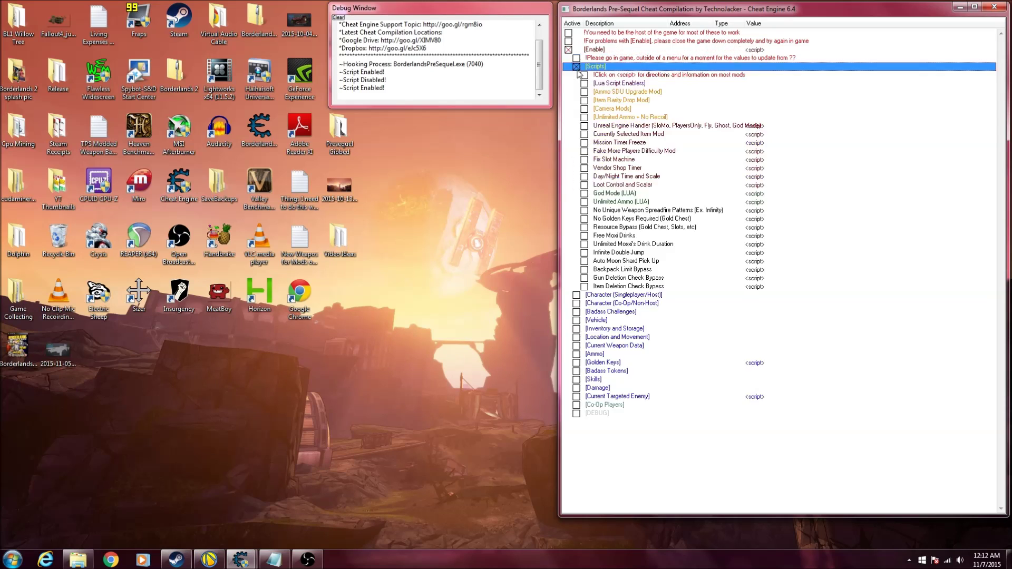
left_click(584, 278)
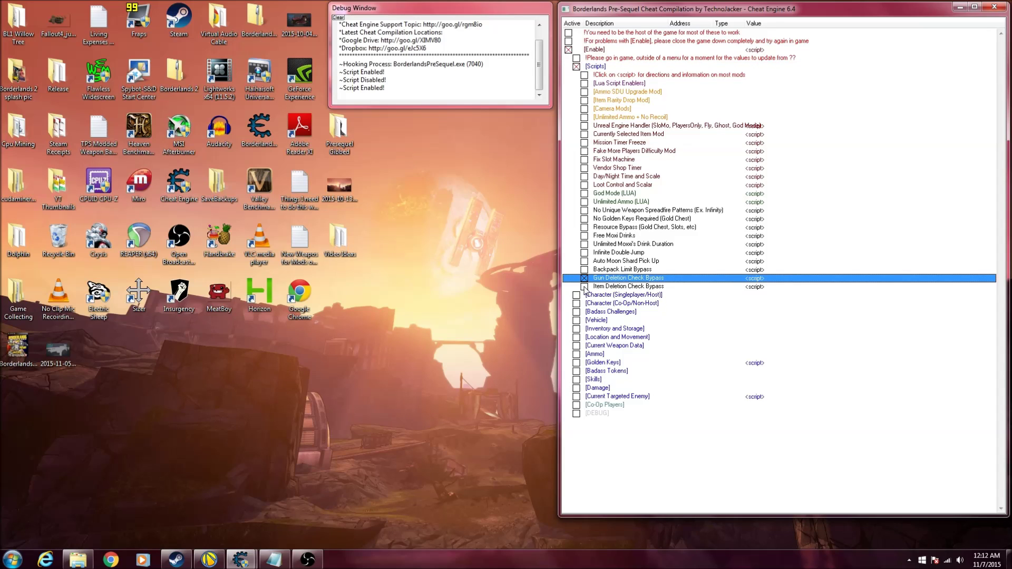
left_click(584, 286)
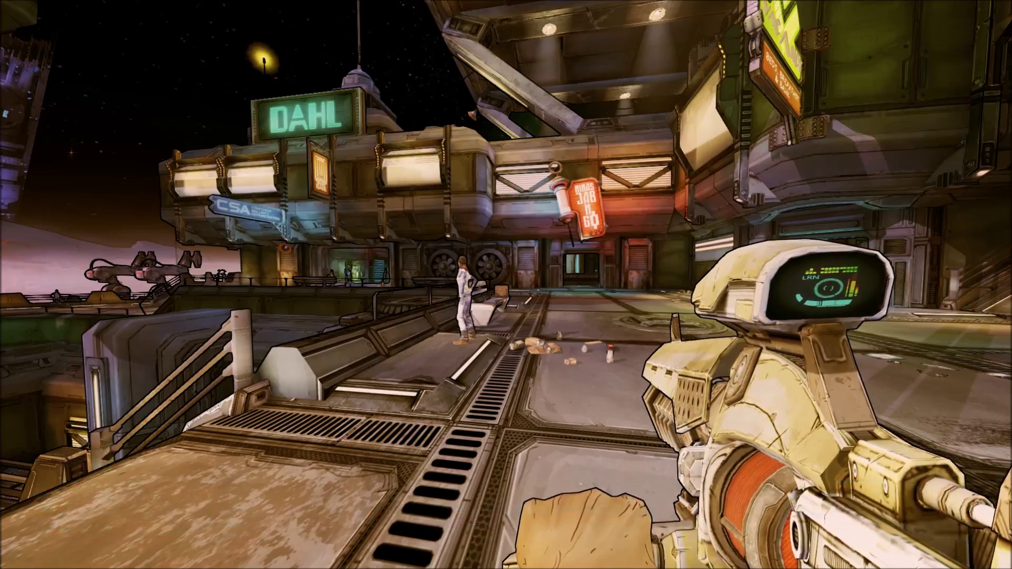
Open the inventory and inspect Zarpedon's Cyber Eagle in the backpack.
key("m")
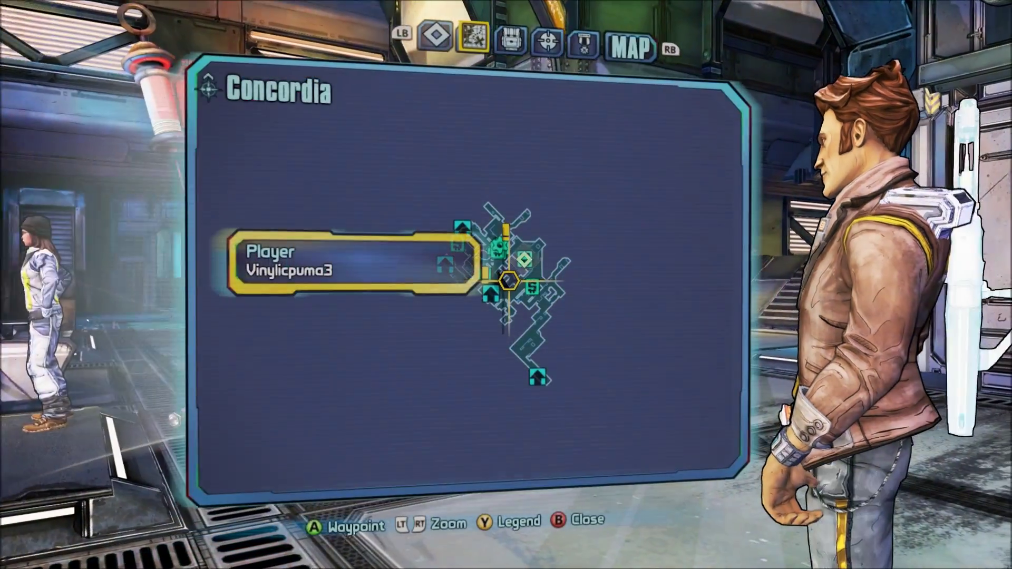
key("i")
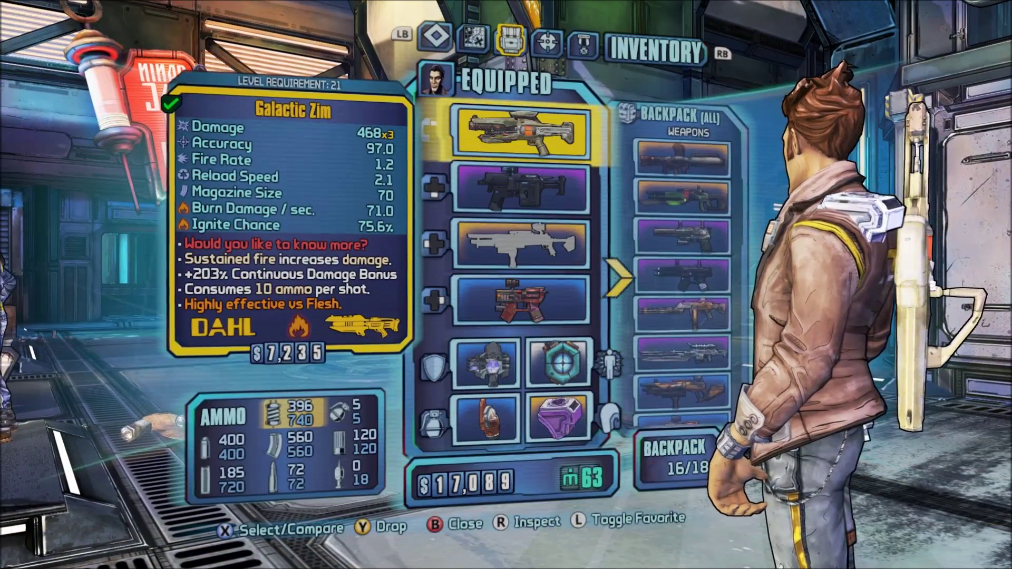
key("Right")
key("Down")
key("Down")
key("r")
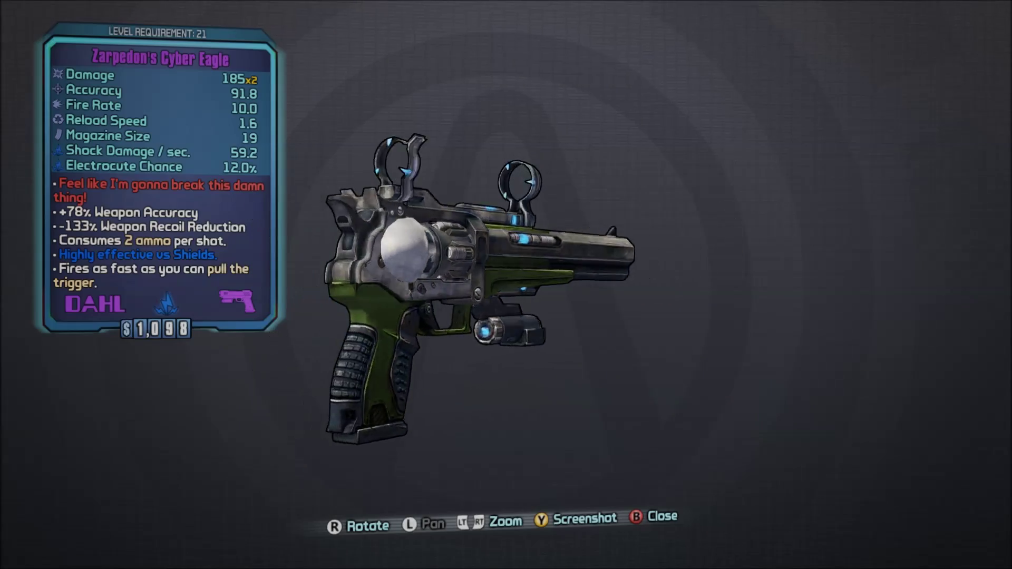
key("Escape")
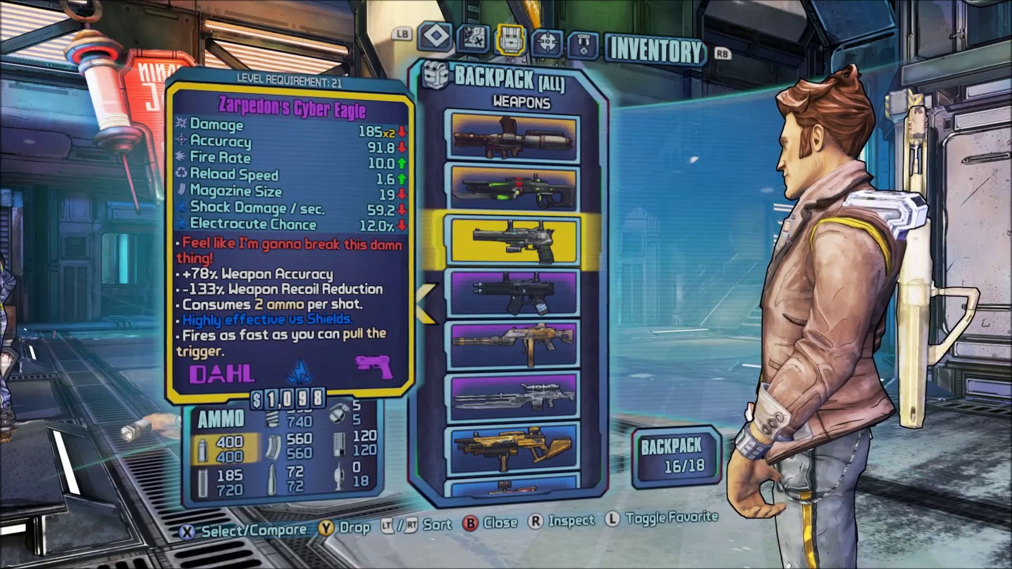
Inspect the Enforceable Bullpup, equip it, and close the inventory.
key("Down")
key("Down")
key("Down")
key("Down")
key("Down")
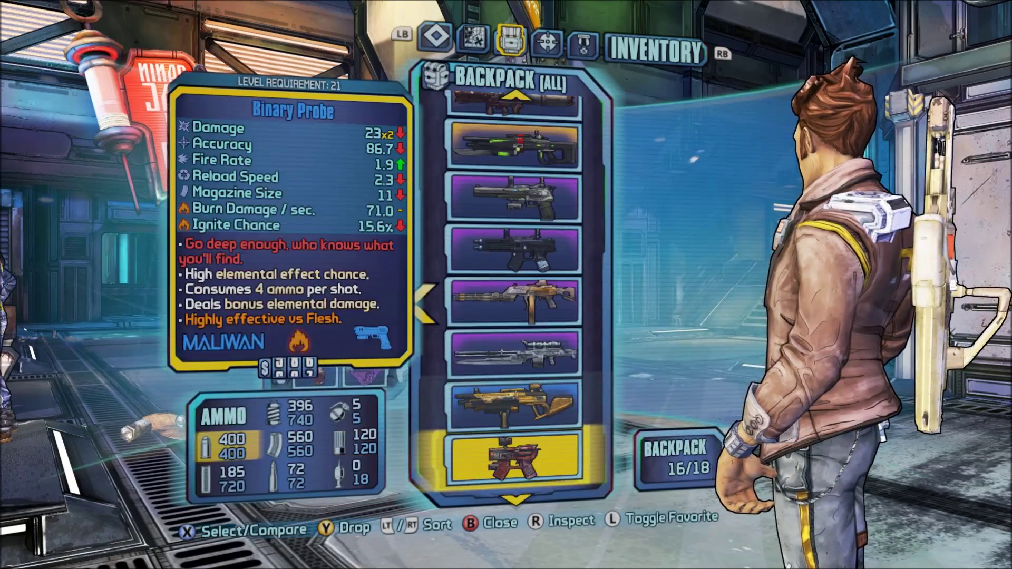
key("Down")
key("Up")
key("Up")
key("r")
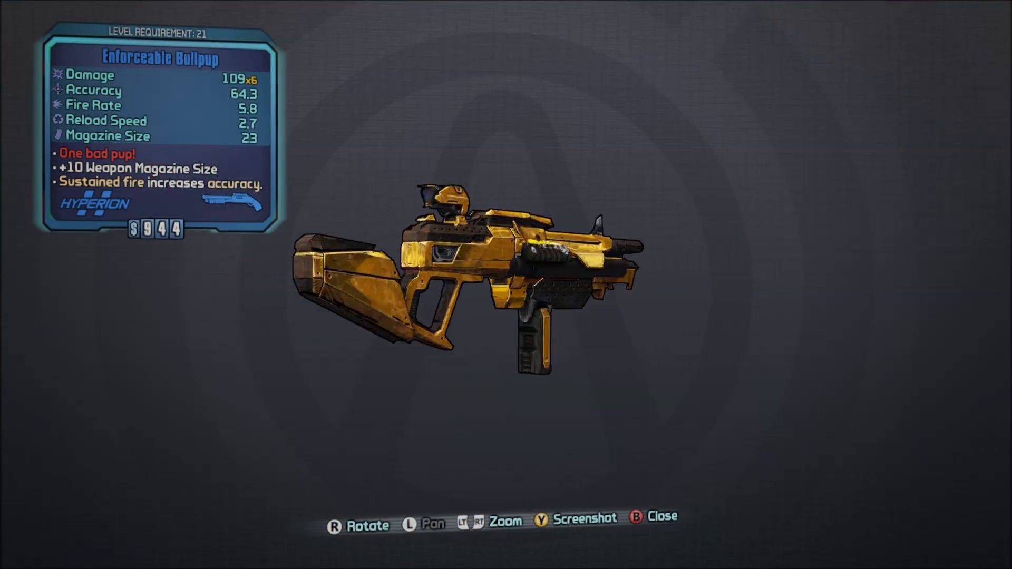
key("Escape")
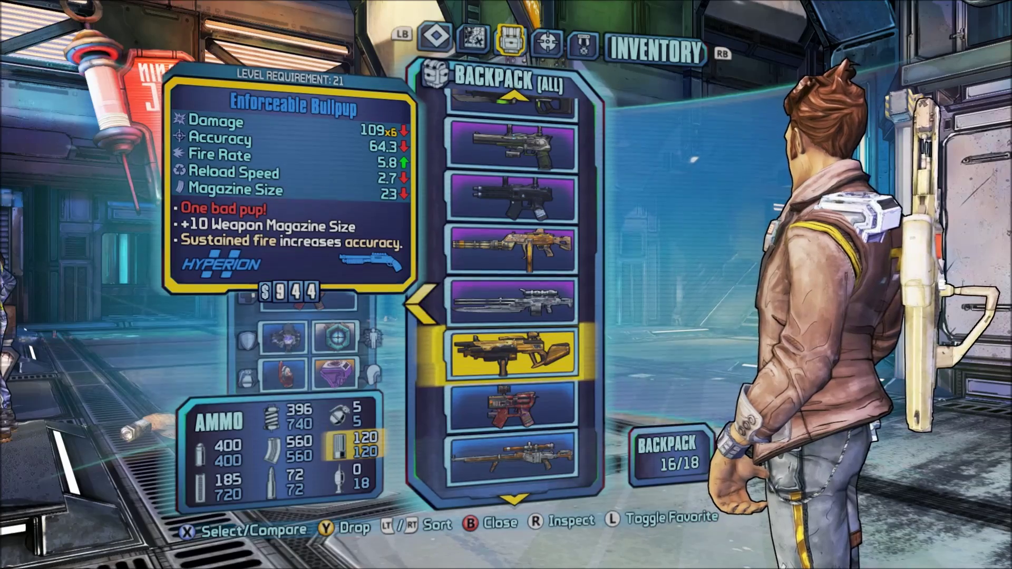
key("Return")
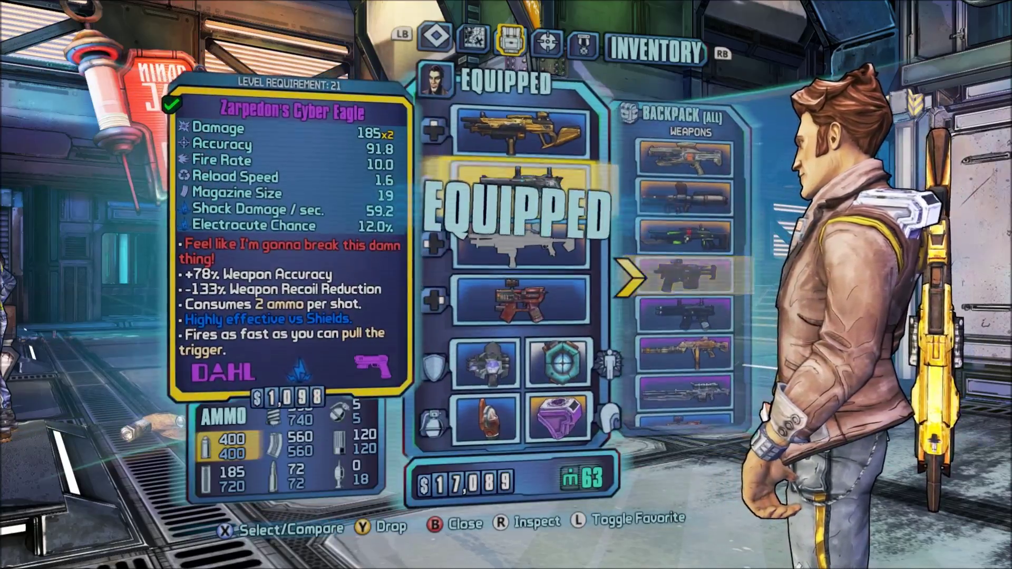
key("Escape")
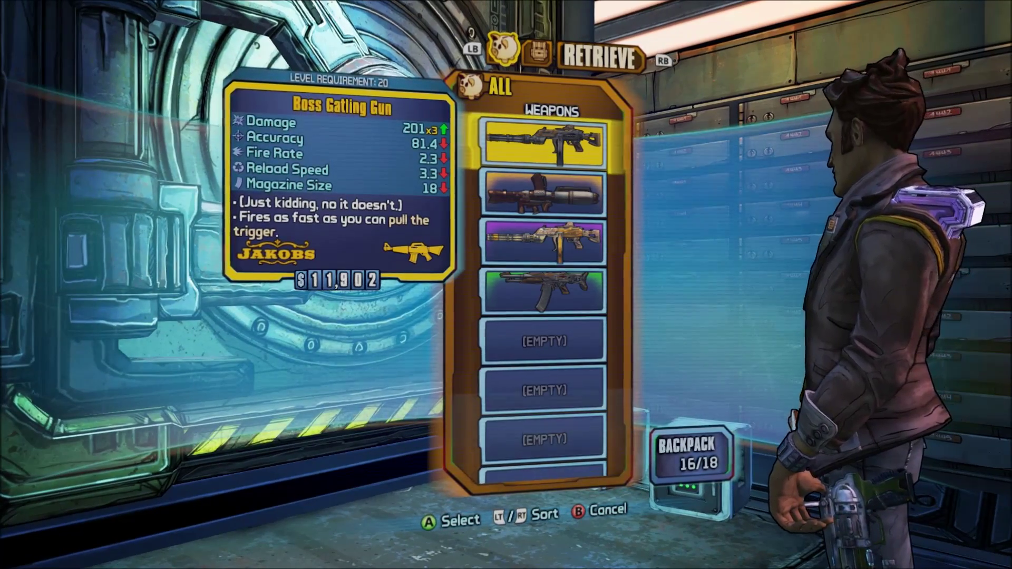
Inspect both Boss Gatling Guns in the bank, including the reskinned one.
key("f")
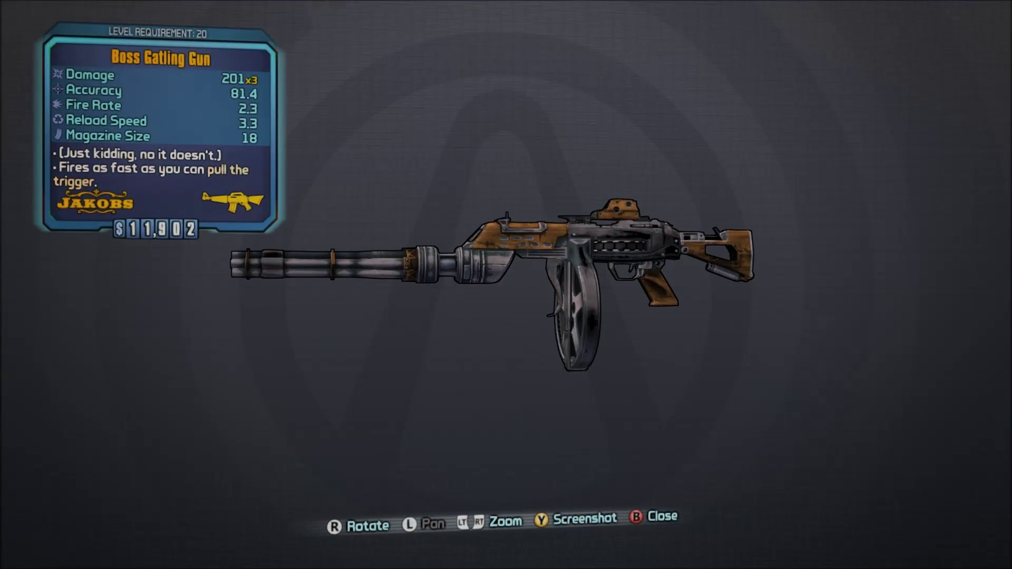
key("Escape")
key("Down")
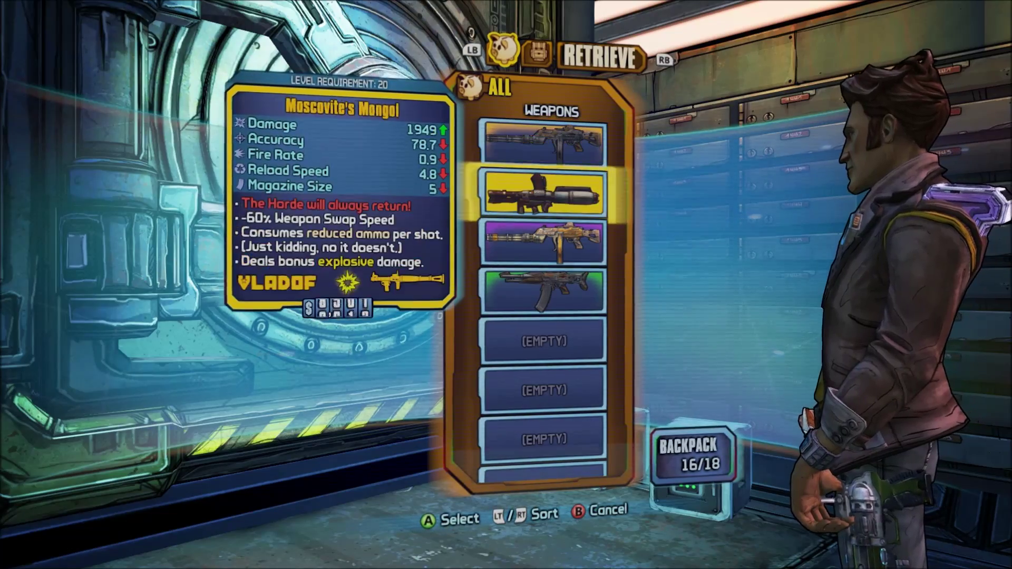
key("Down")
key("f")
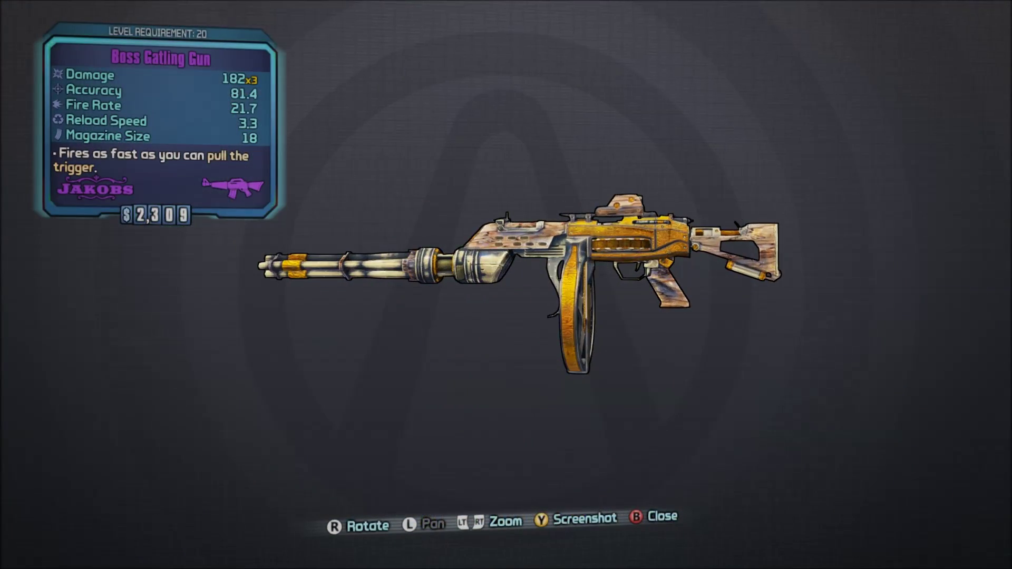
key("Escape")
Inspect Moscovite's Mongol and the Severe Rifle, then leave the bank.
key("Up")
key("f")
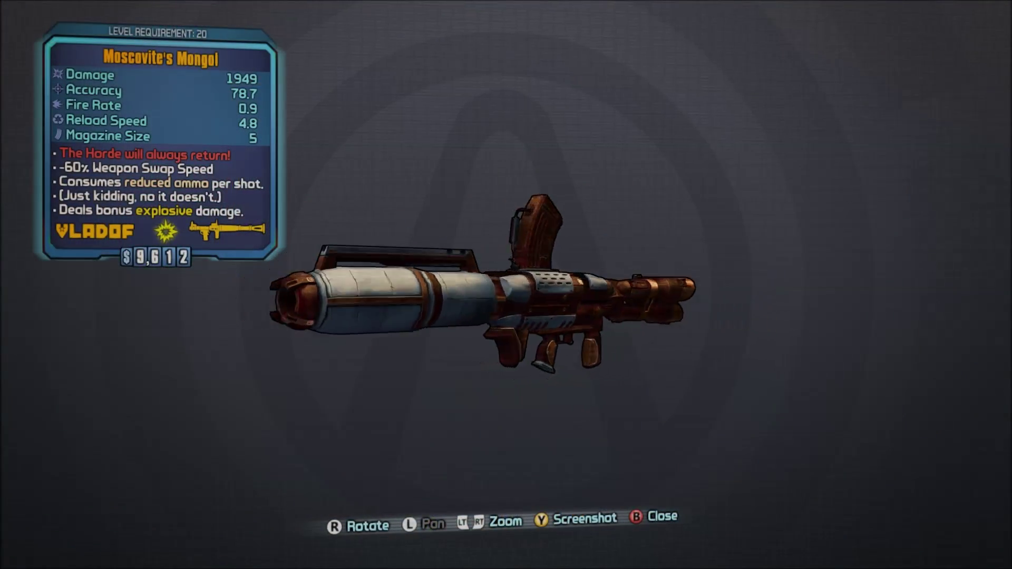
key("Escape")
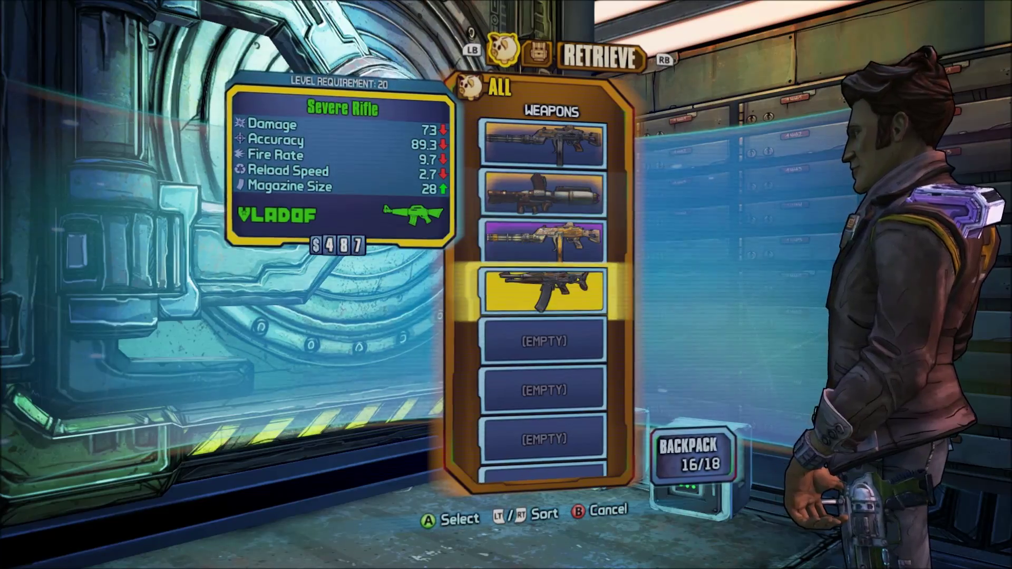
key("f")
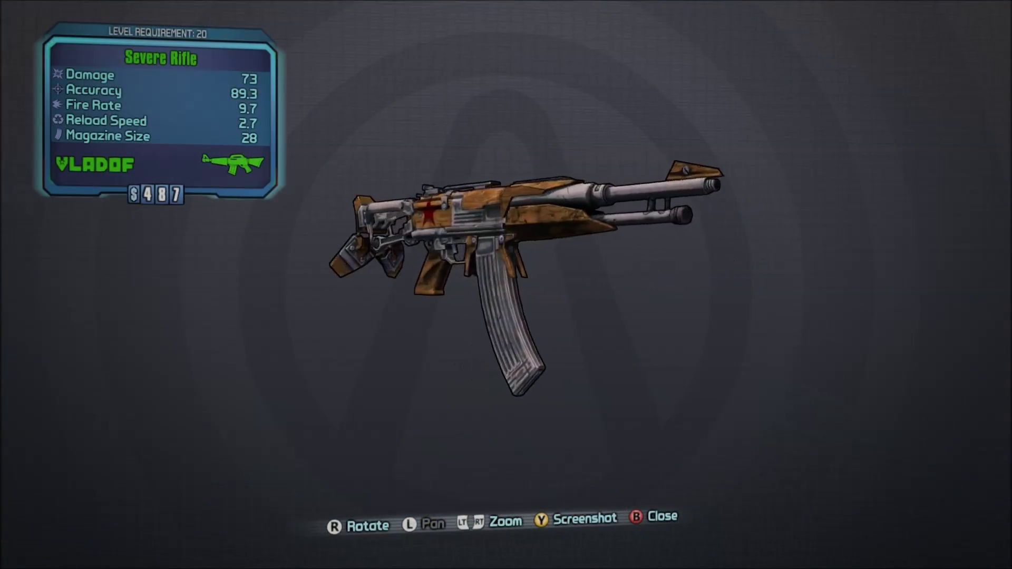
key("Escape")
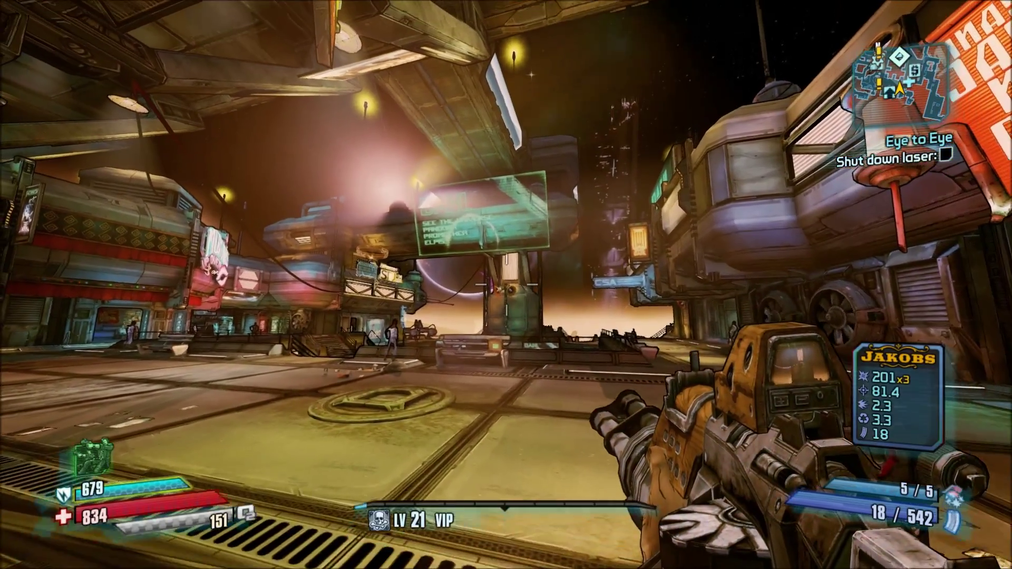
Walk into the plaza firing the equipped gun, then reload it.
key("w")
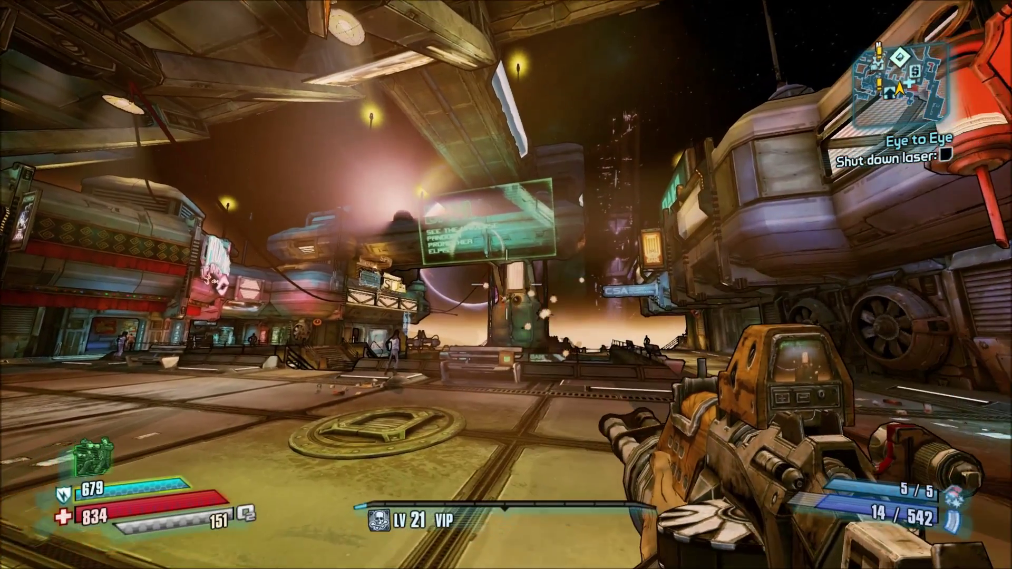
left_click(506, 285)
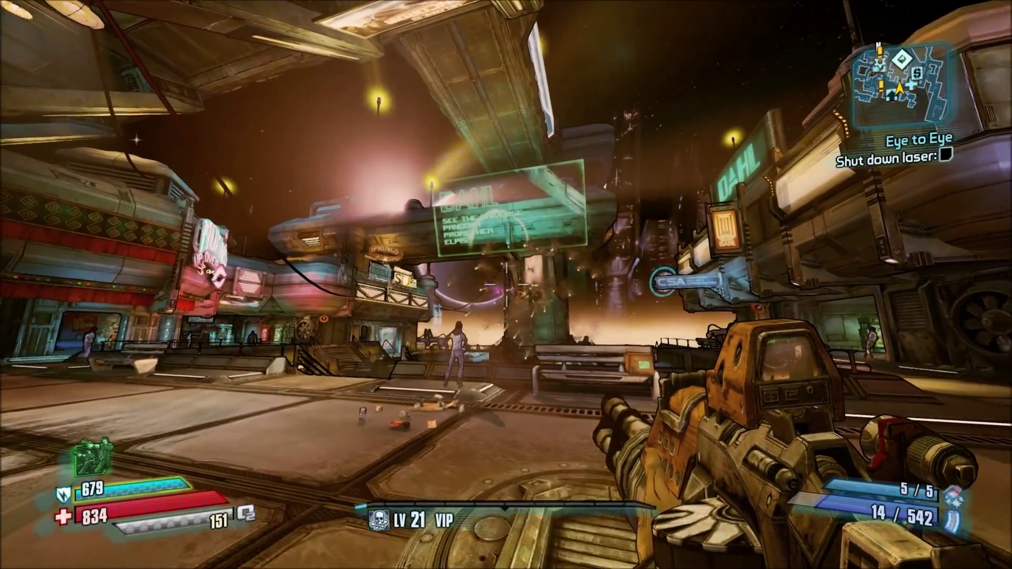
key("w")
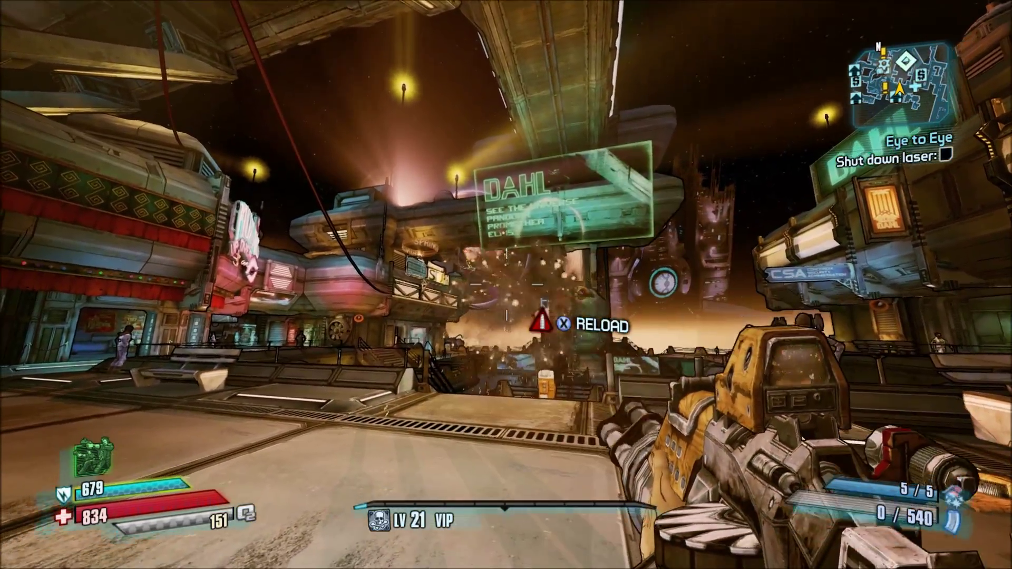
key("r")
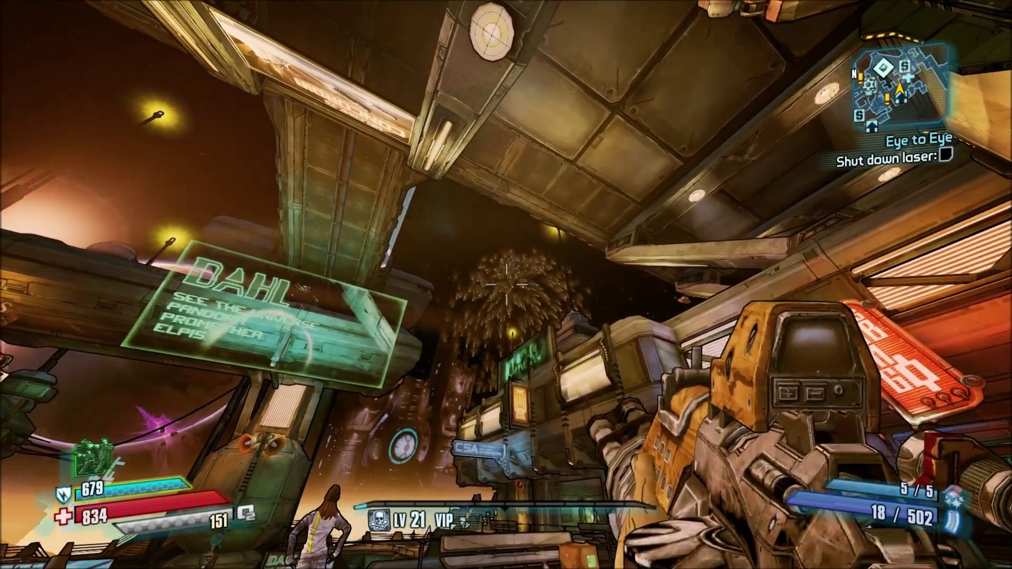
Aim down the sights and fire bursts at the fireworks until empty.
right_click(505, 284)
left_click(506, 285)
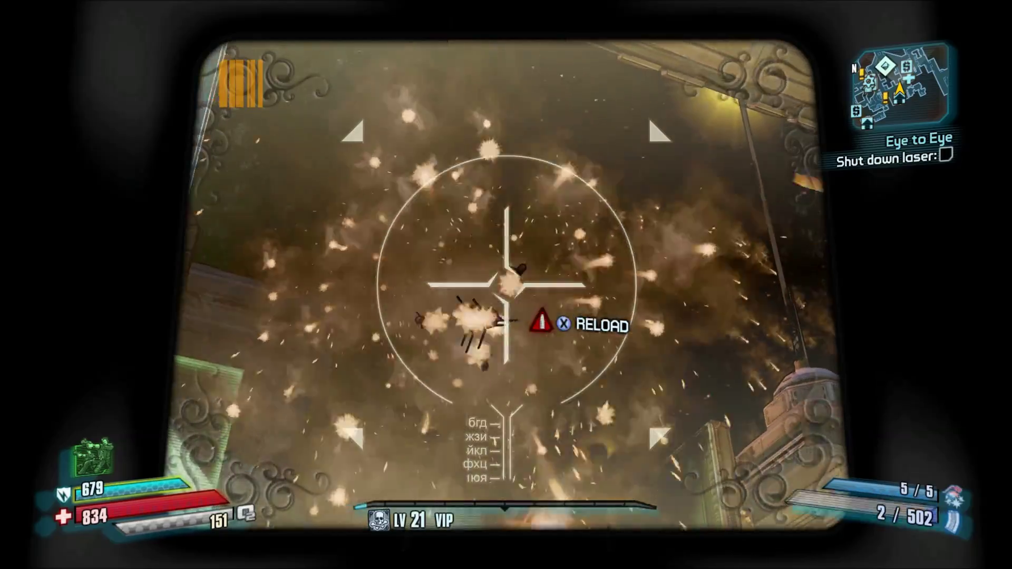
left_click(506, 285)
right_click(506, 285)
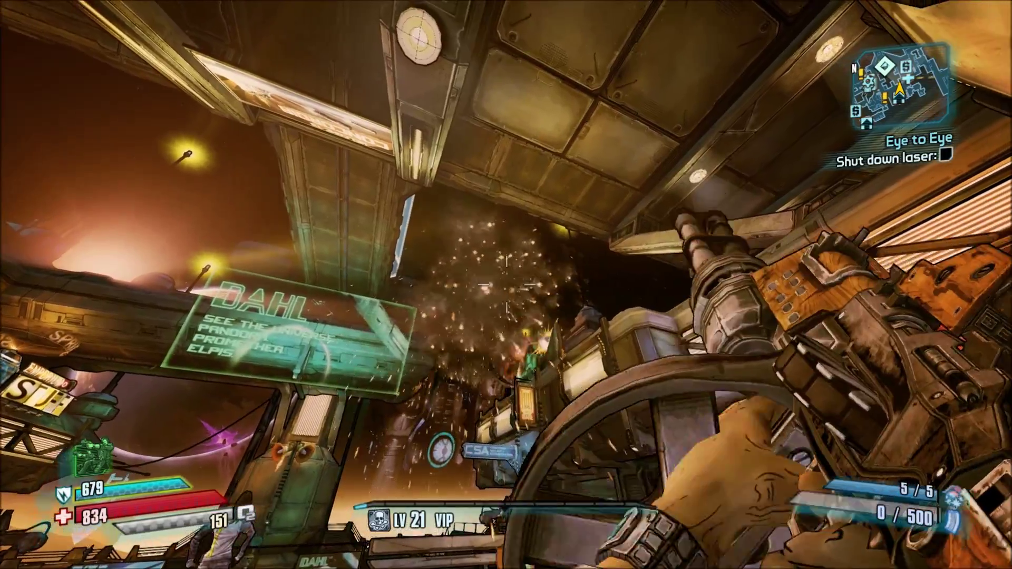